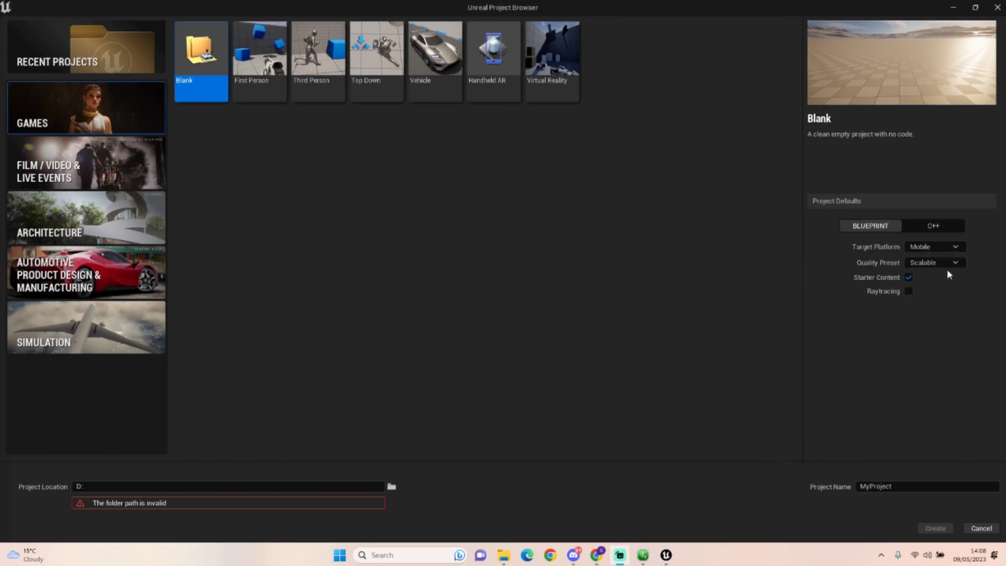
Name the blank mobile Blueprint project RingmonClickerGame in the Project Browser.
click(911, 486)
text(Ruin)
key(BackSpace)
key(BackSpace)
key(BackSpace)
text(ingmonClic)
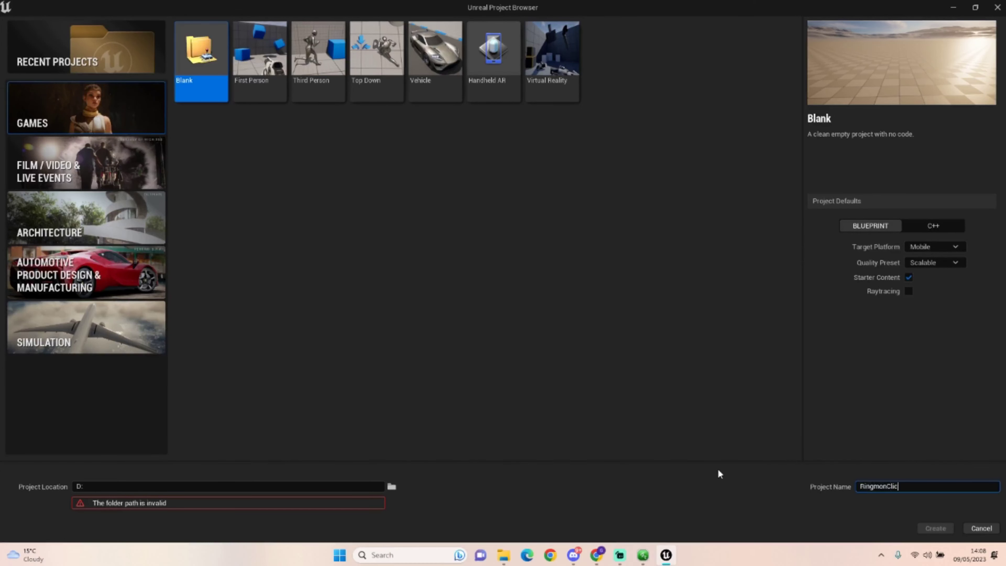
text(kerGame)
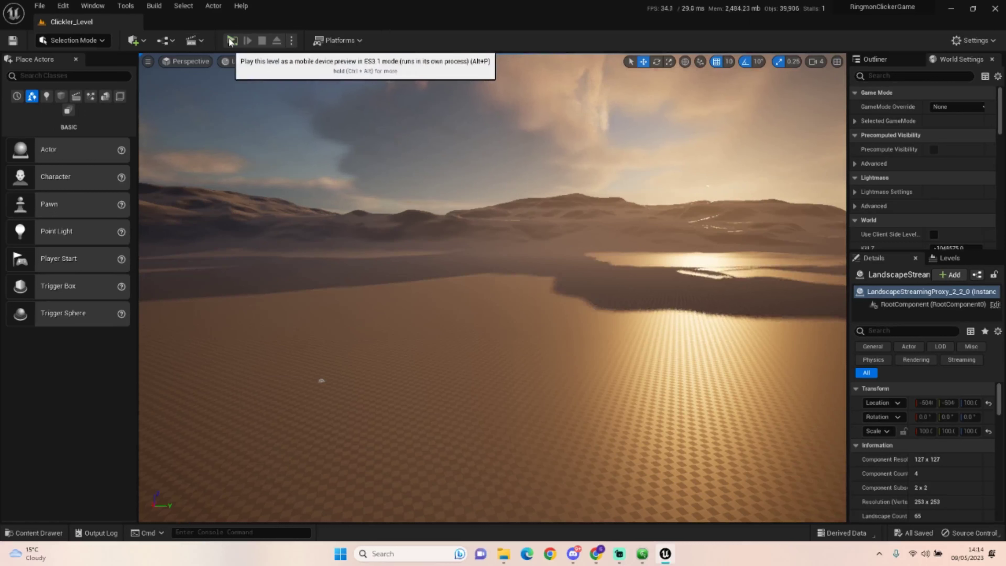
Swap the play-in-editor preview to portrait 720 × 1280 in Editor Preferences.
click(63, 5)
click(115, 148)
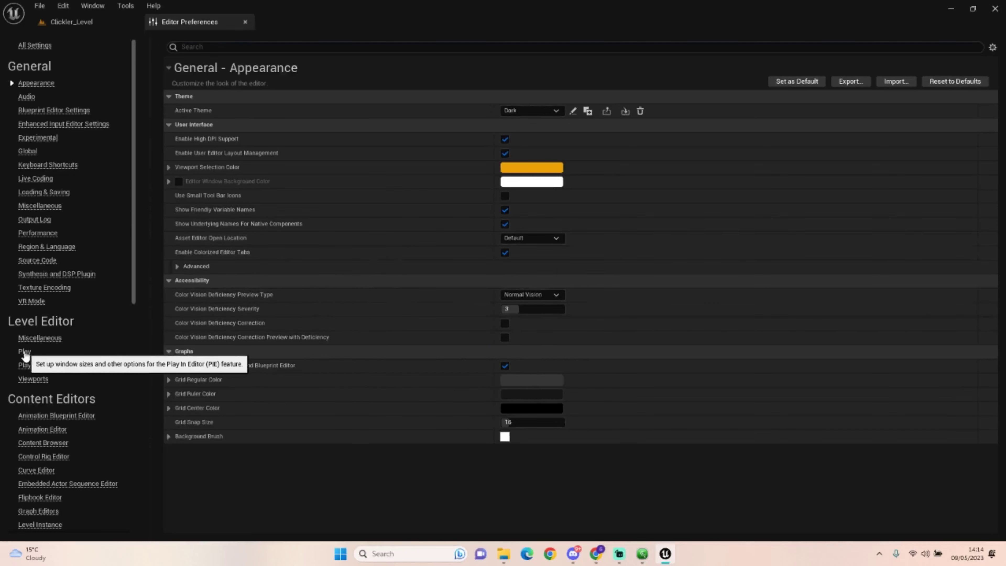
click(24, 351)
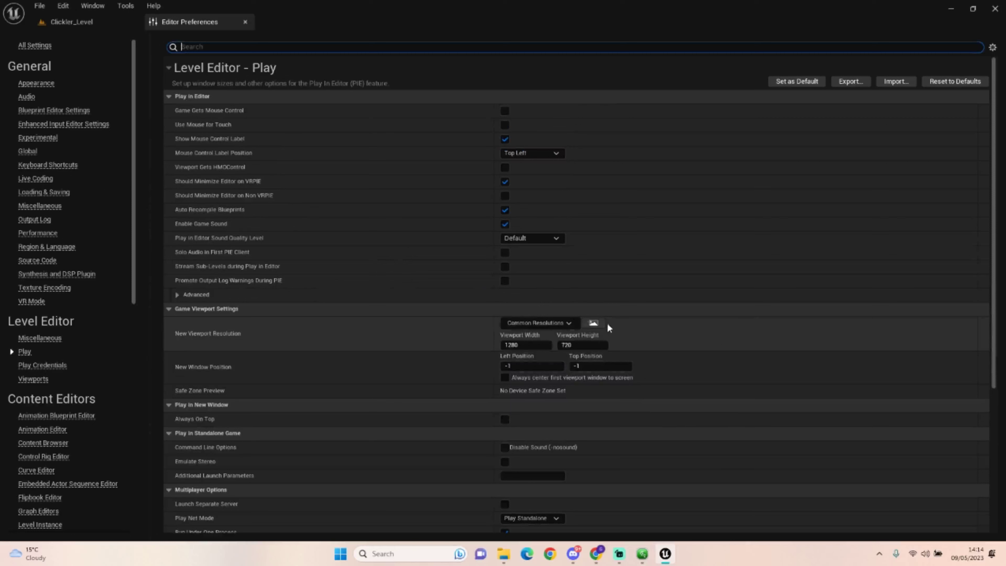
click(596, 324)
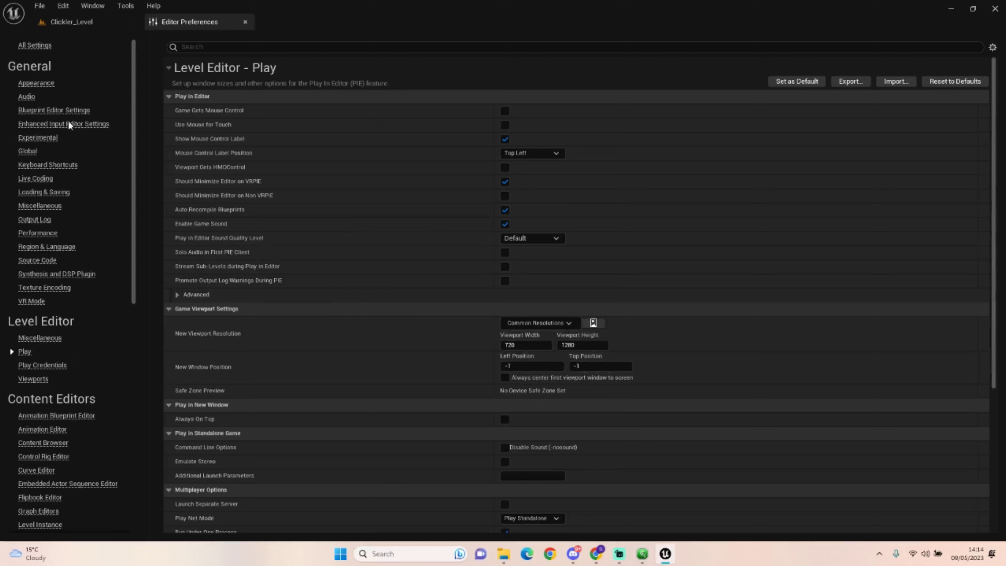
click(246, 21)
Clear the project's Default Touch Interface to None in Project Settings.
click(62, 6)
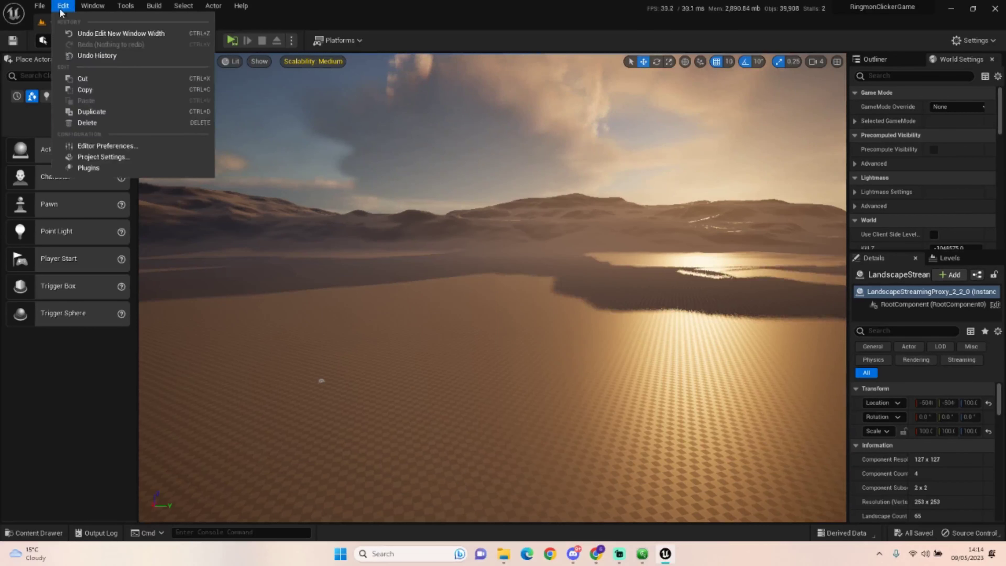
click(97, 157)
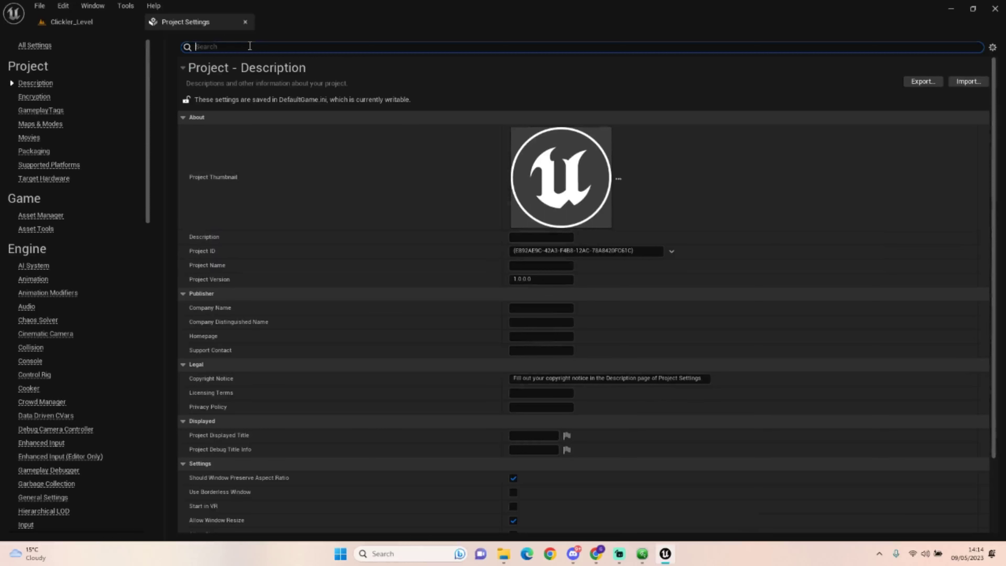
text(Default Touch)
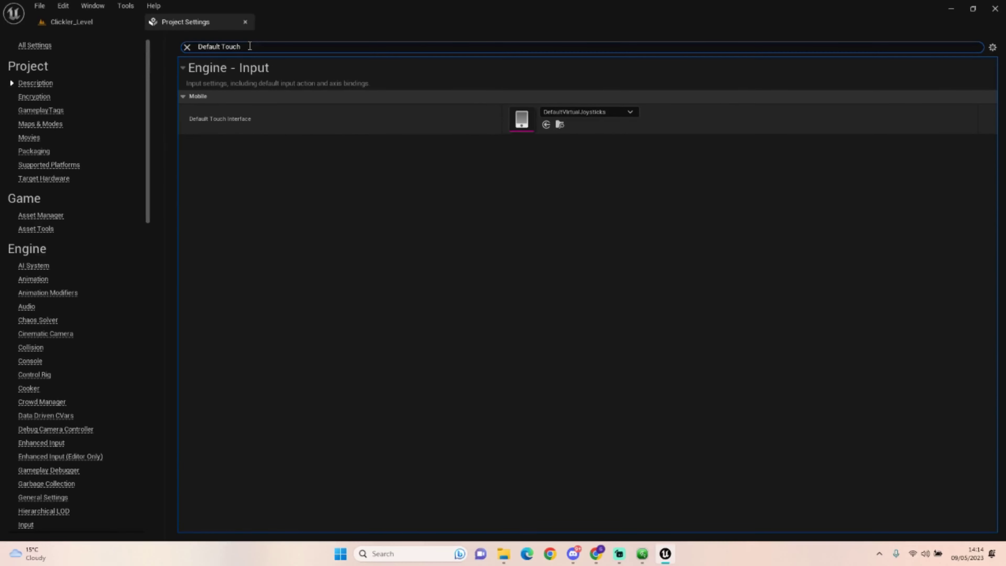
click(623, 113)
click(571, 171)
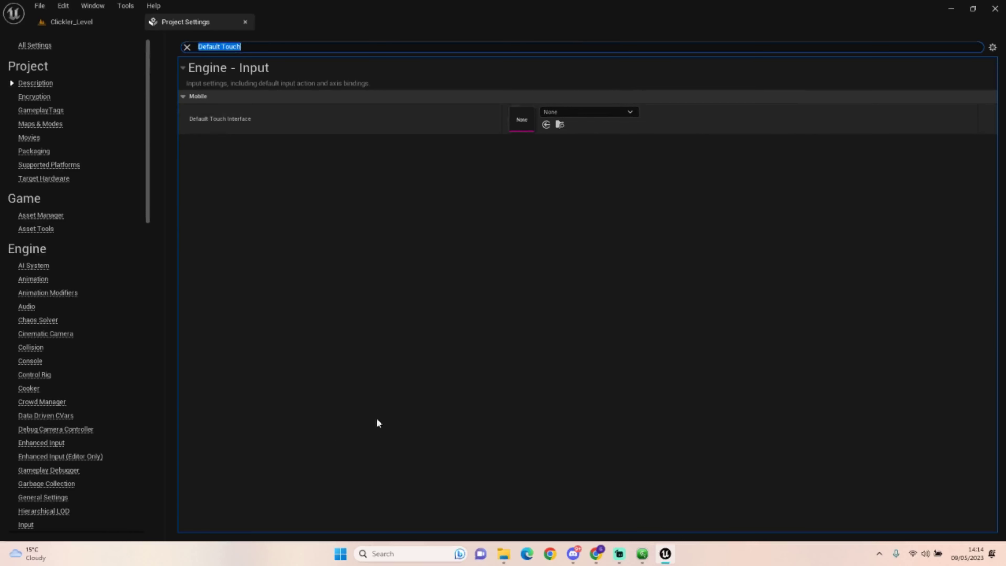
Enable Use Mouse for Touch in Project Settings.
click(187, 47)
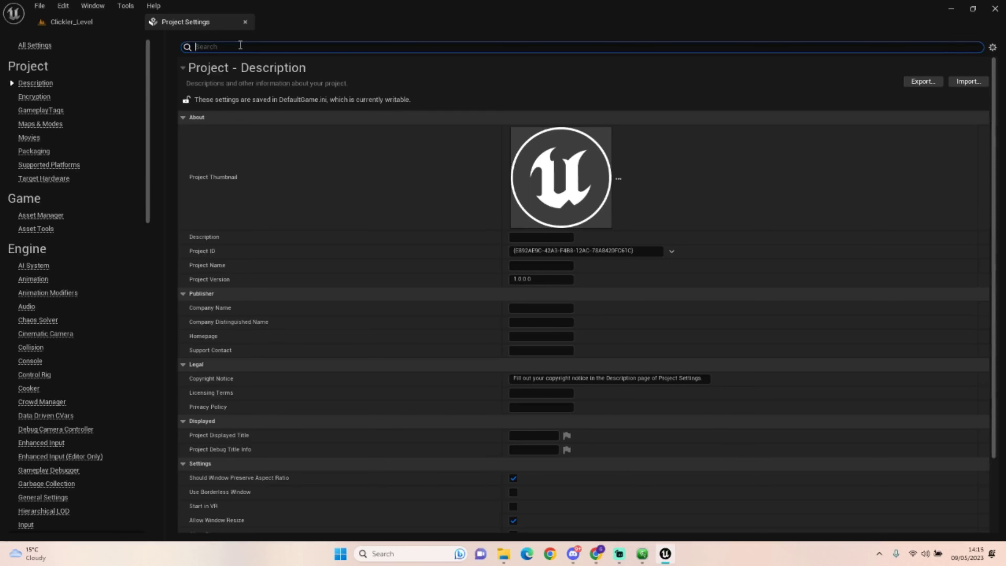
text(Use Mouse)
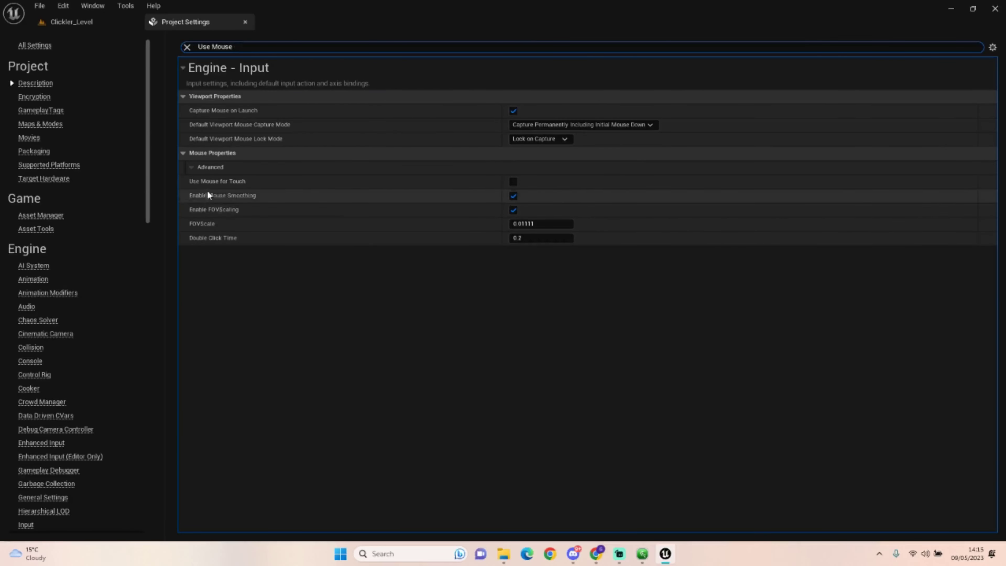
click(513, 182)
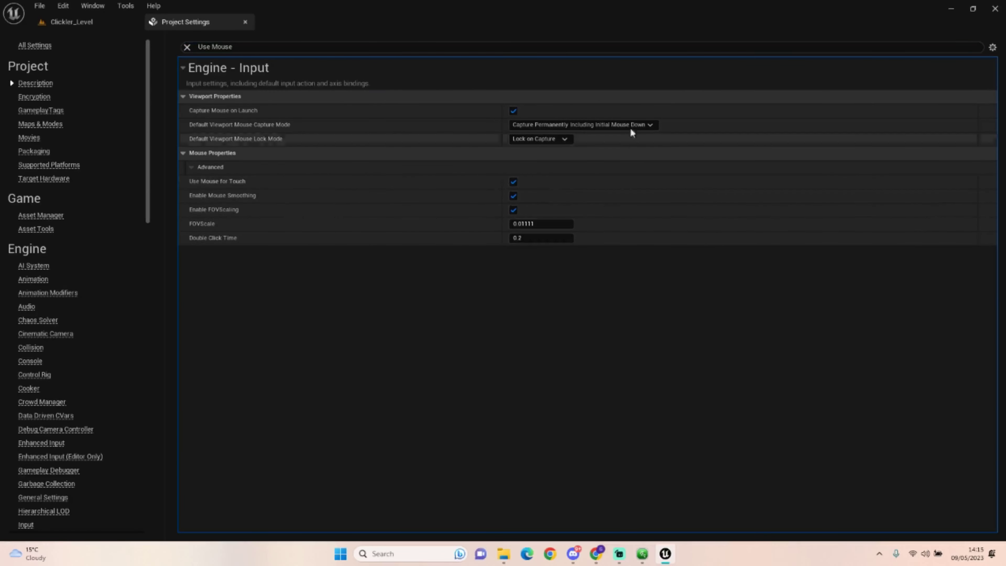
click(245, 22)
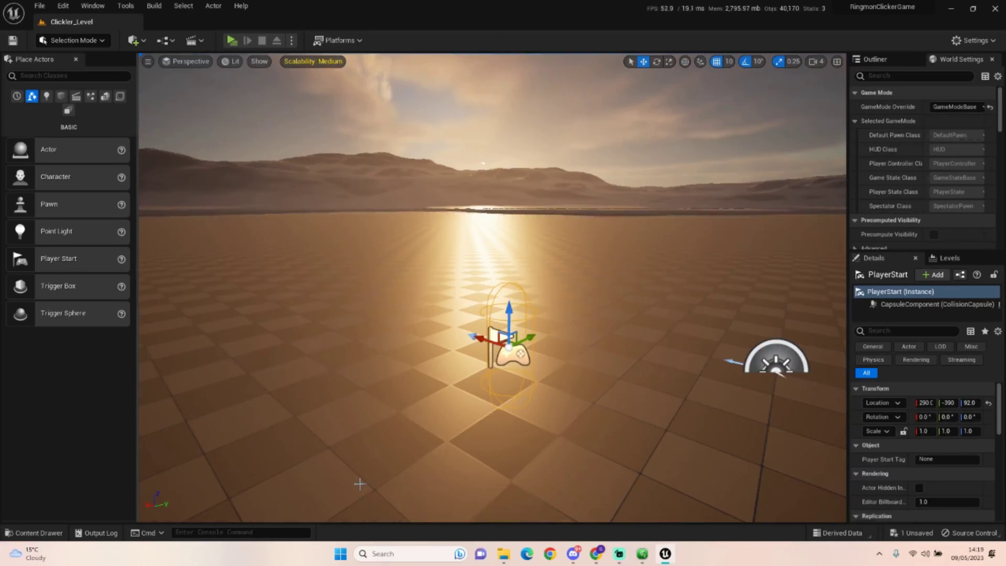
Play the level in mobile preview, stop it with Esc, and show the Content Drawer.
click(231, 40)
click(570, 339)
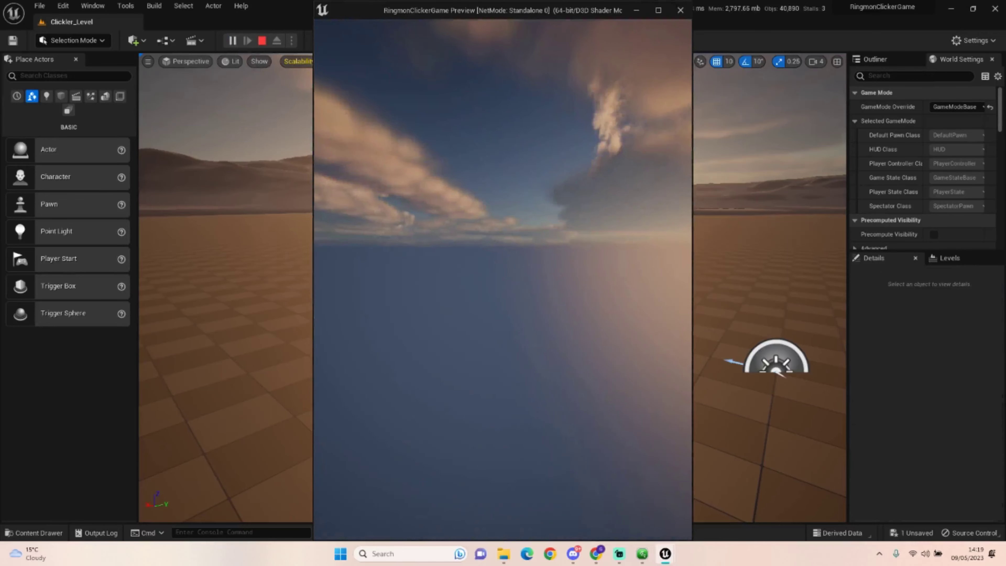
key(Escape)
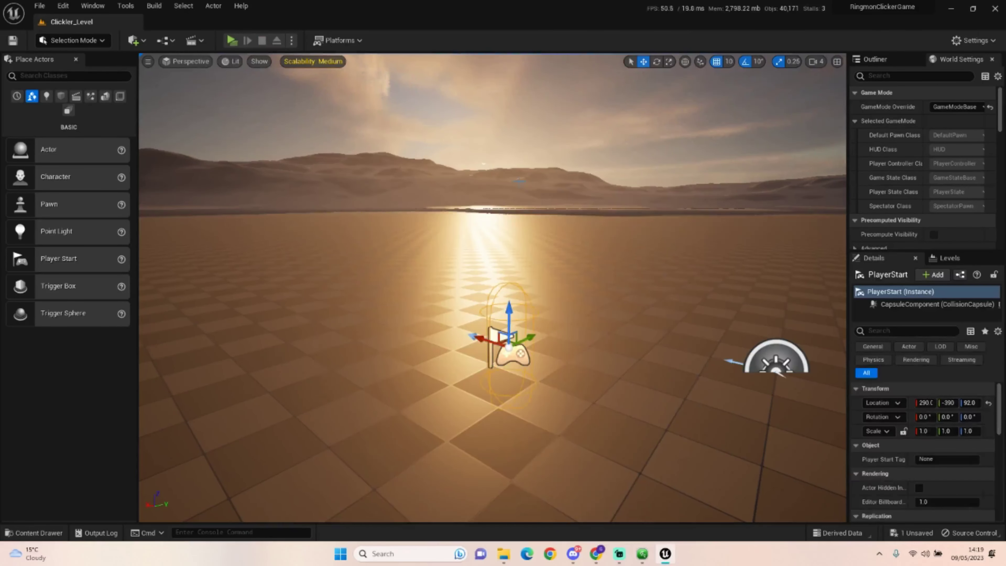
click(43, 532)
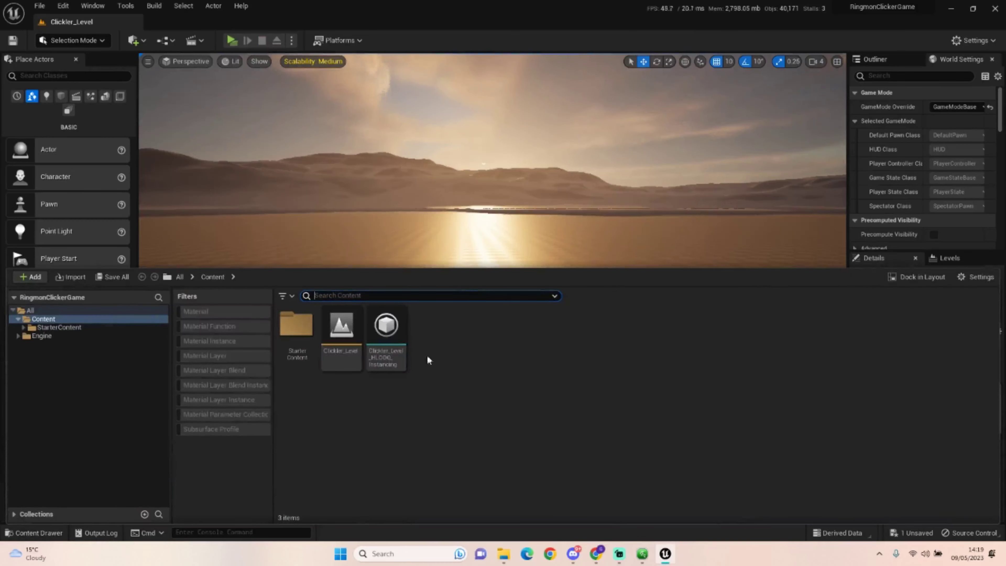
Create a Game Mode Base Blueprint named ClickerGameMode in Content.
right_click(431, 324)
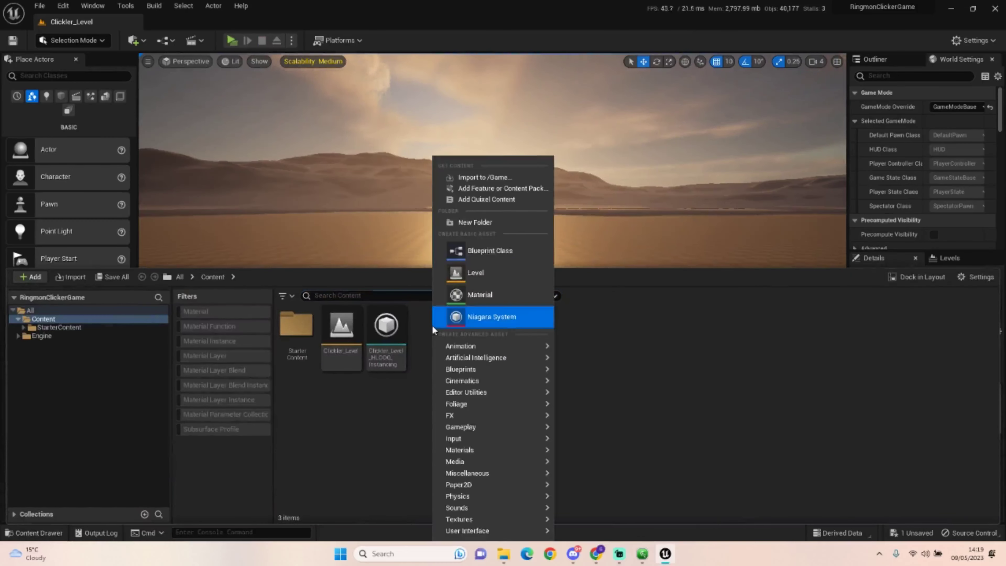
click(501, 247)
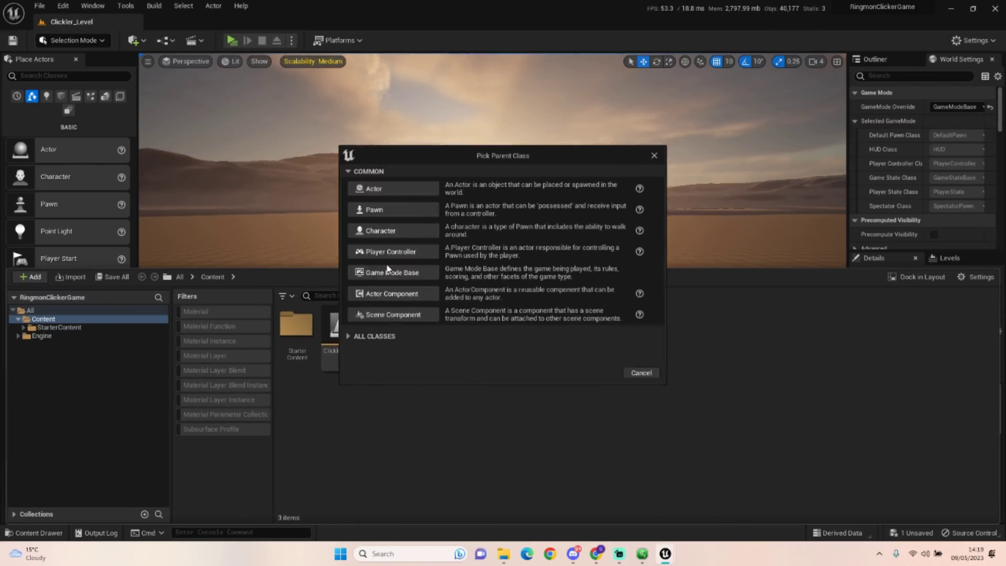
click(385, 273)
text(Cli)
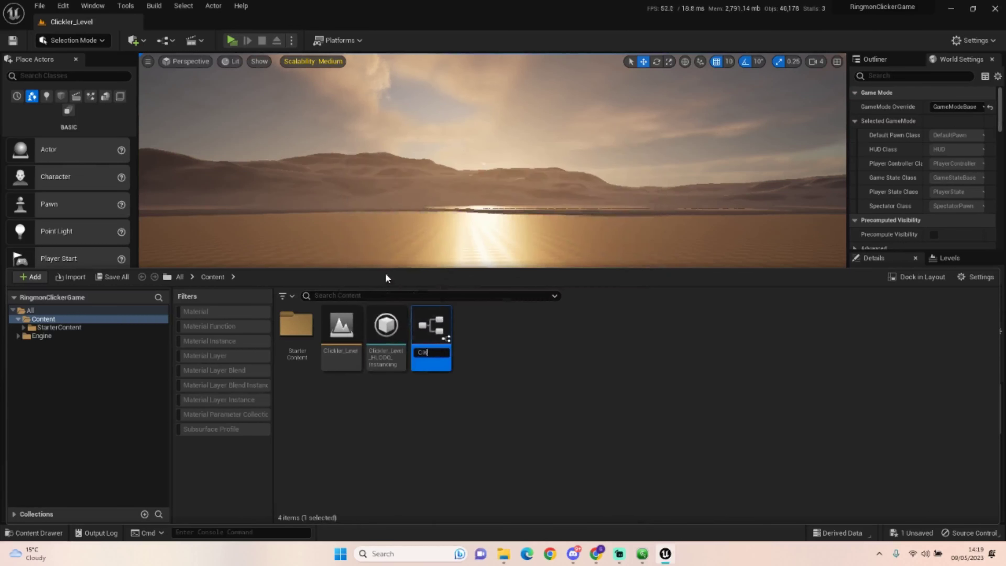
text(ckerGameMode)
key(Return)
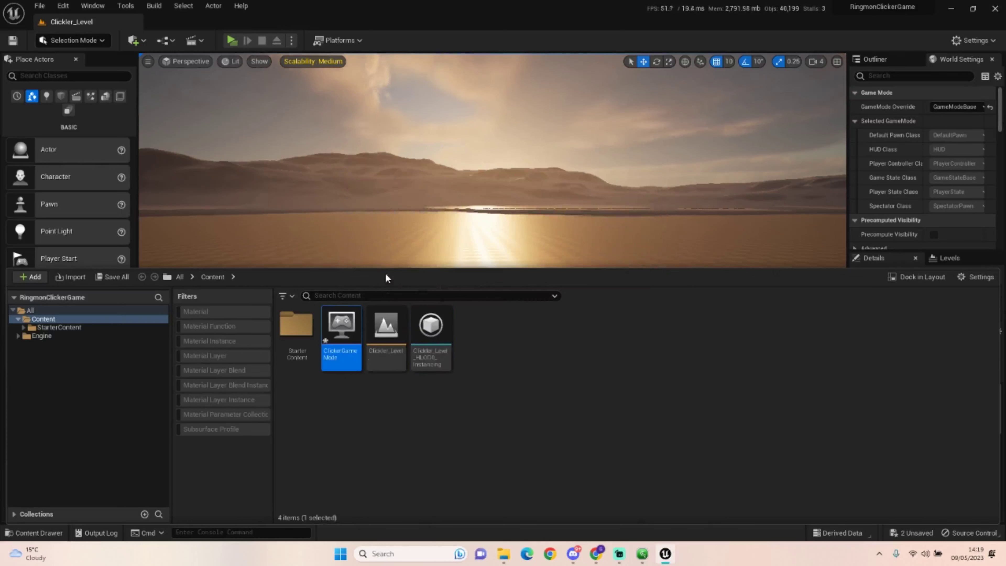
Create a pawn Blueprint named ClickerPawn in Content.
right_click(492, 336)
click(537, 253)
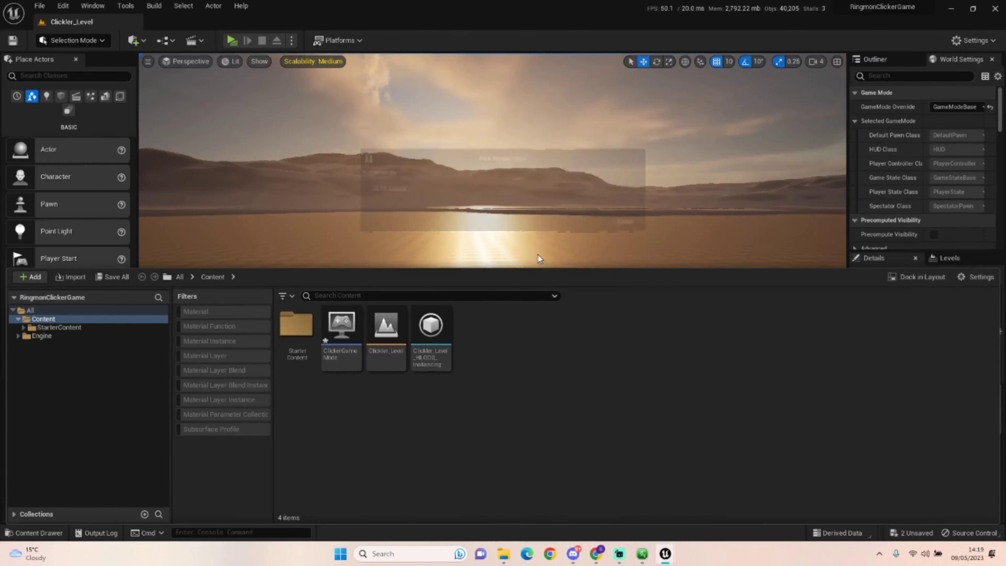
click(372, 217)
text(PC)
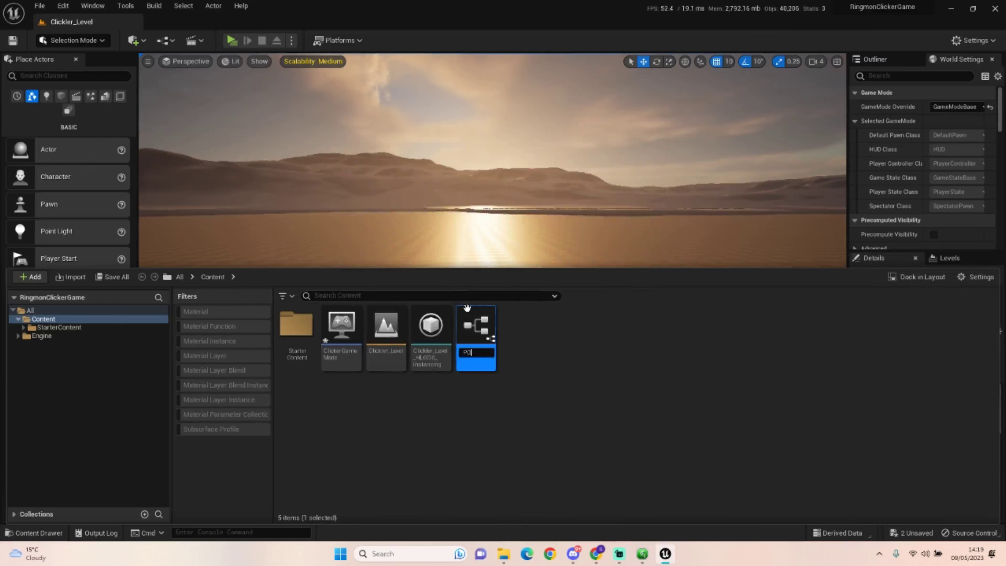
key(BackSpace)
text(ClickerPawn)
key(Return)
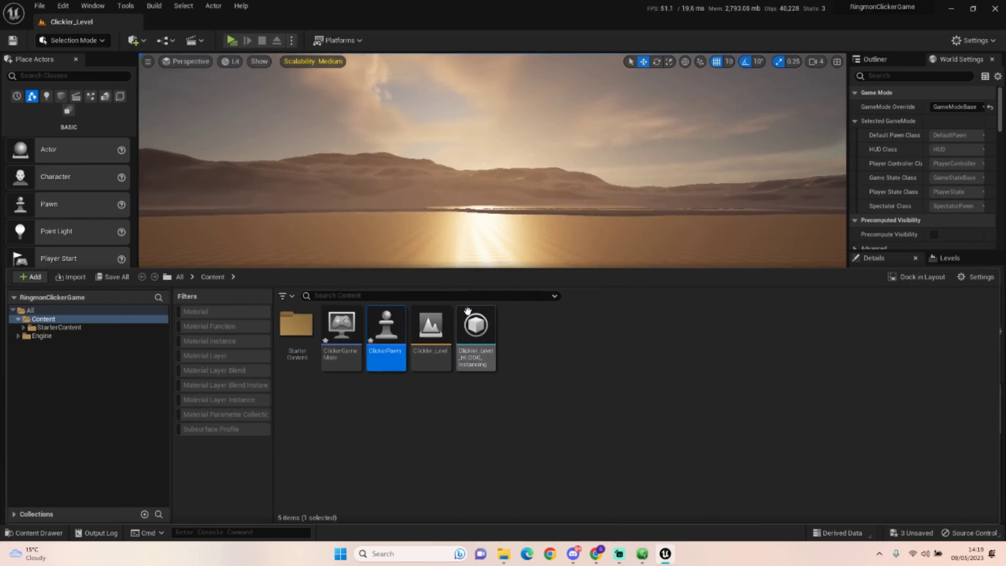
Create a User Widget Blueprint and type the name ClickerWidget.
right_click(517, 329)
mouse_move(574, 530)
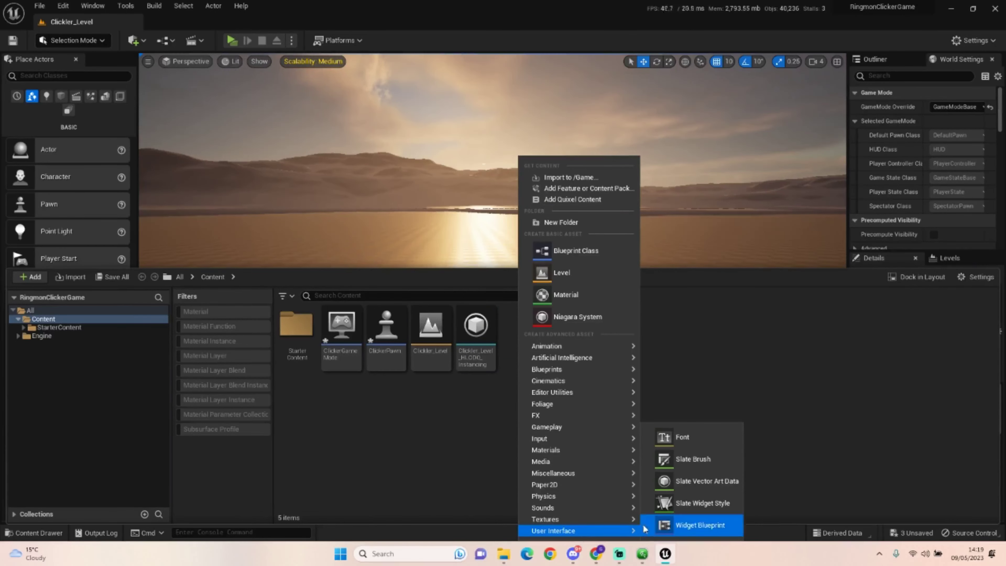
click(675, 527)
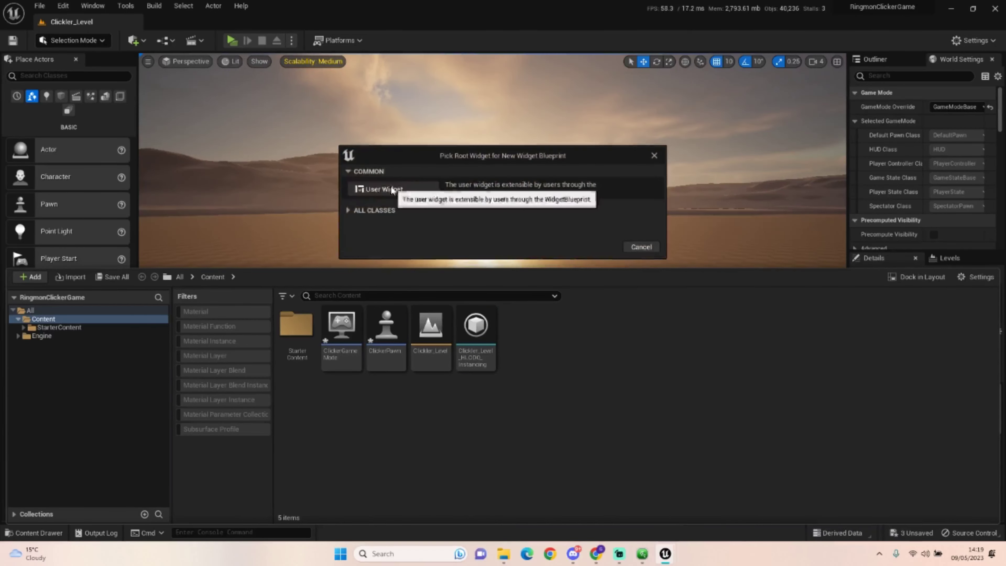
click(383, 189)
text(Cl)
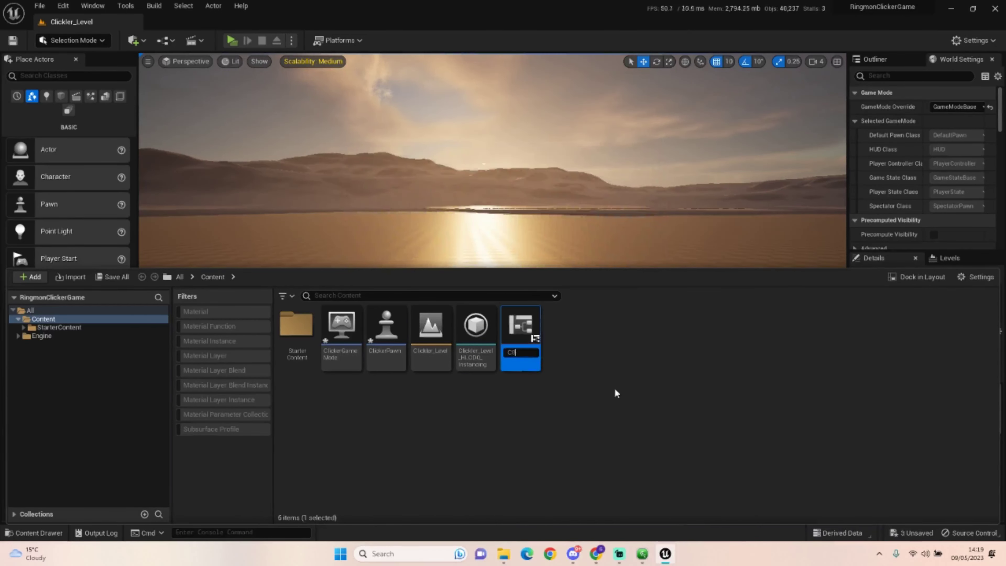
text(ickerWidget)
Commit ClickerWidget, then set GameMode Override to ClickerGameMode and Default Pawn Class to ClickerPawn.
key(Return)
click(614, 387)
drag(368, 338, 614, 374)
drag(339, 327, 954, 107)
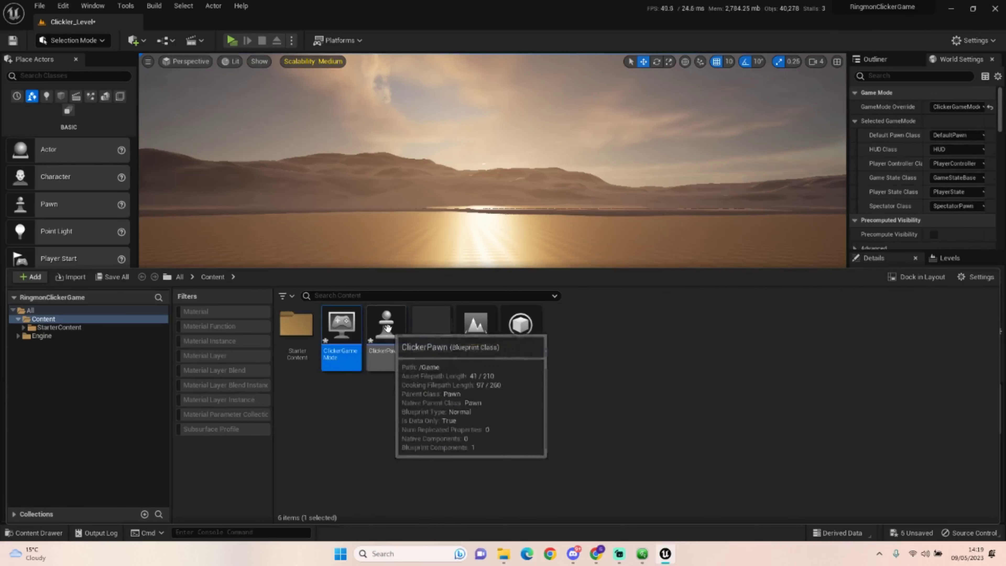
drag(386, 333, 956, 136)
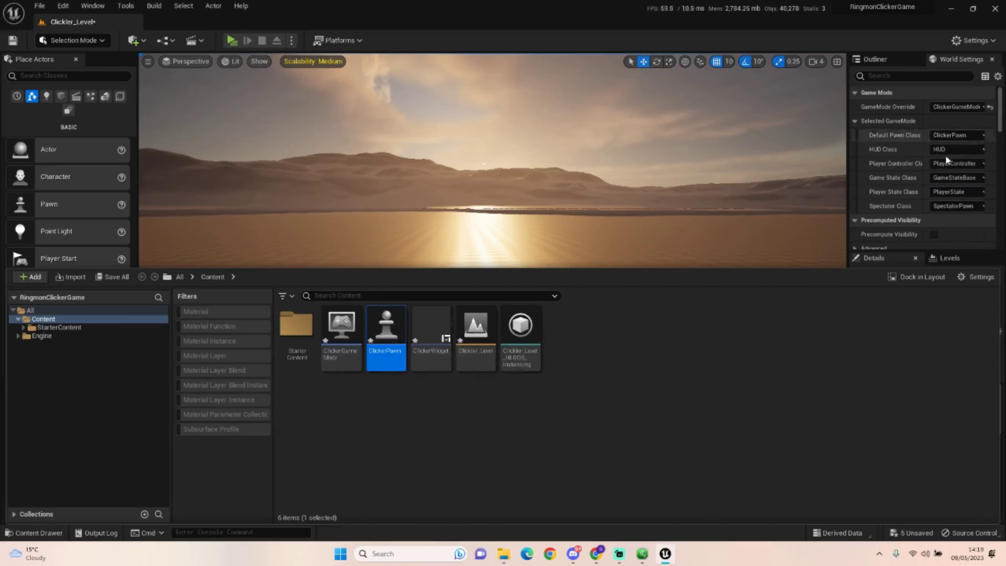
Briefly test-play the level, then open ClickerWidget from the Content Drawer in the Widget Editor.
click(231, 41)
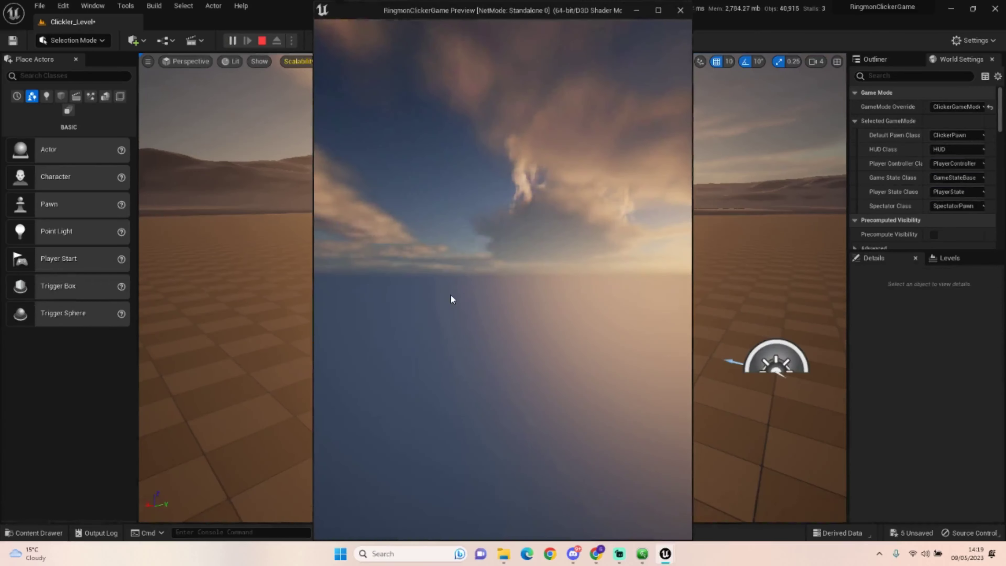
key(Escape)
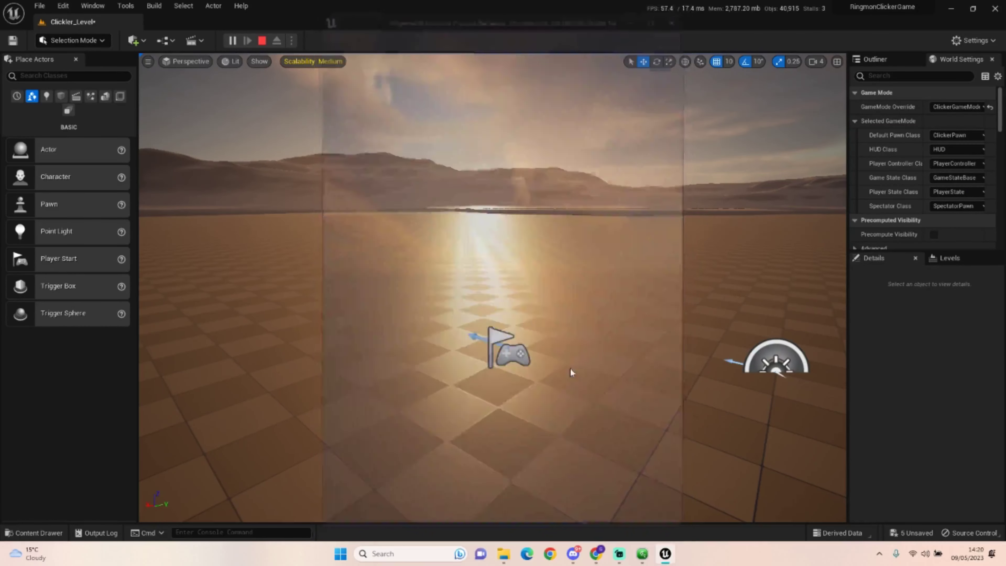
click(509, 349)
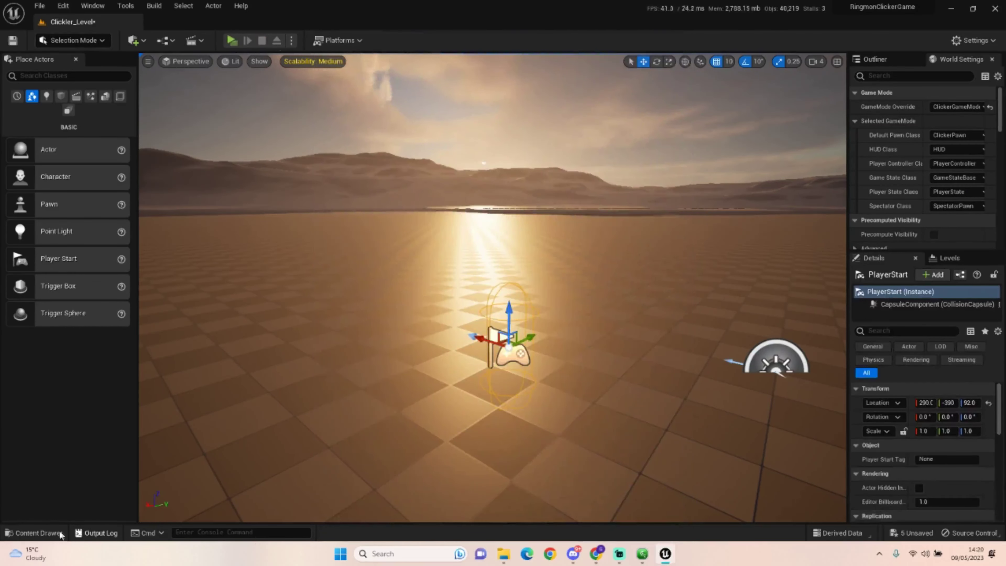
click(34, 532)
click(425, 335)
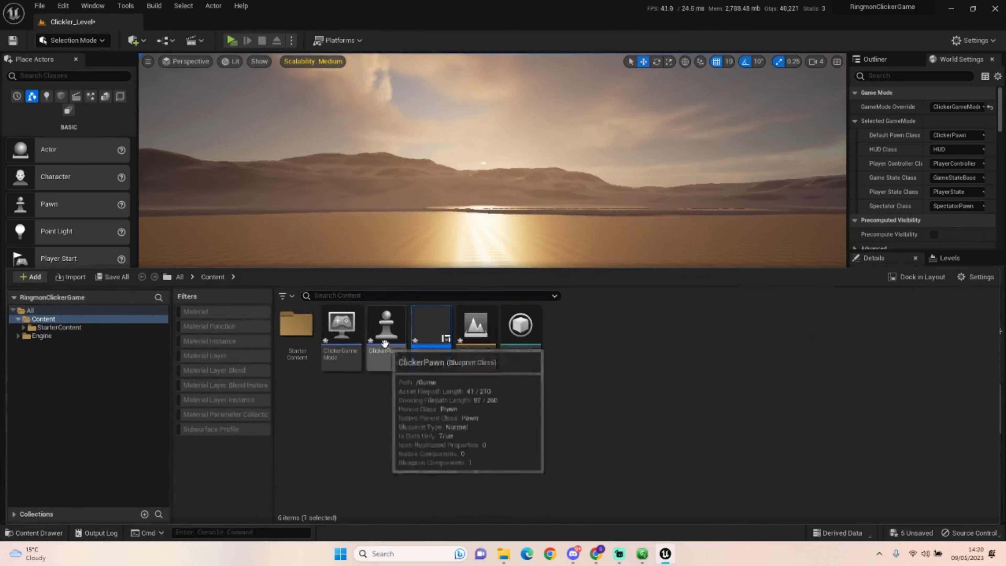
double_click(429, 348)
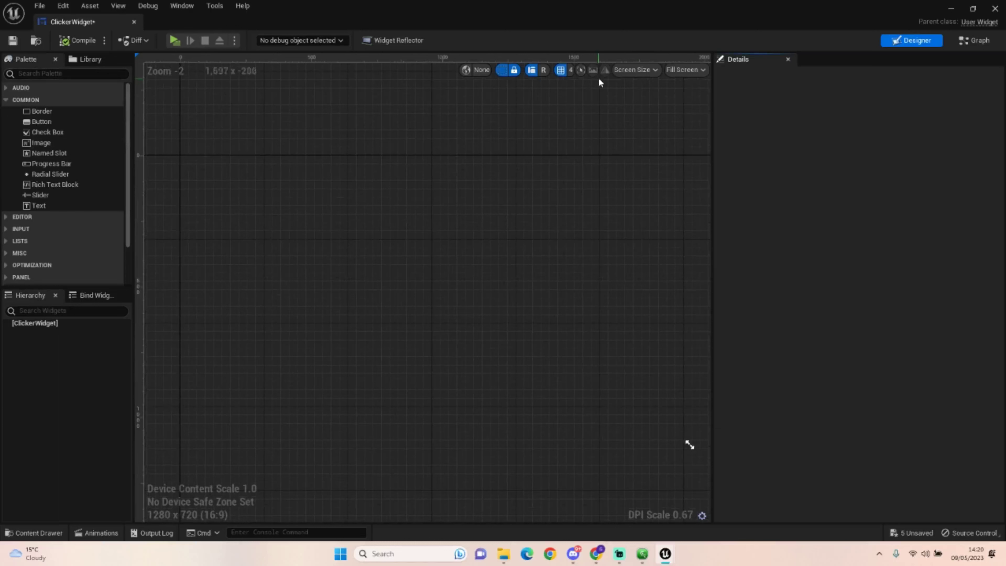
Add a Canvas Panel from the Palette as ClickerWidget's root.
click(83, 72)
text(ca)
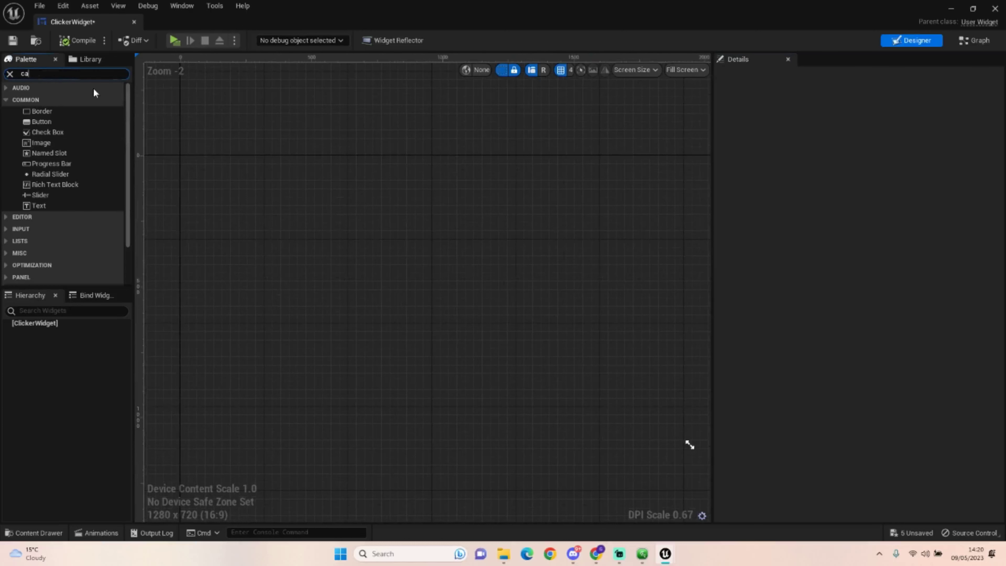
drag(53, 100, 337, 157)
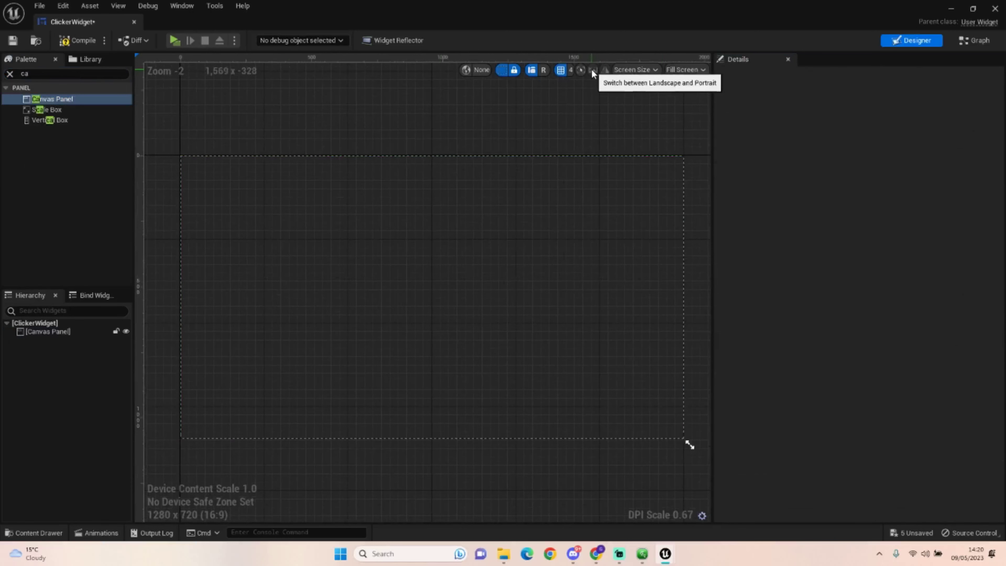
Preview the widget on a Samsung Galaxy S10e (Adreno) screen in portrait, 608x1280.
click(644, 70)
mouse_move(637, 86)
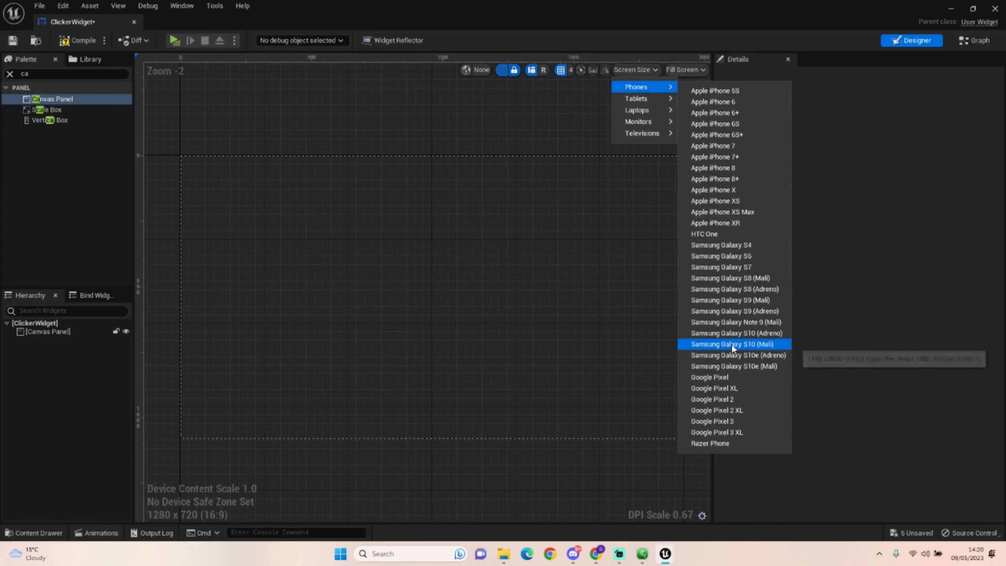
click(733, 355)
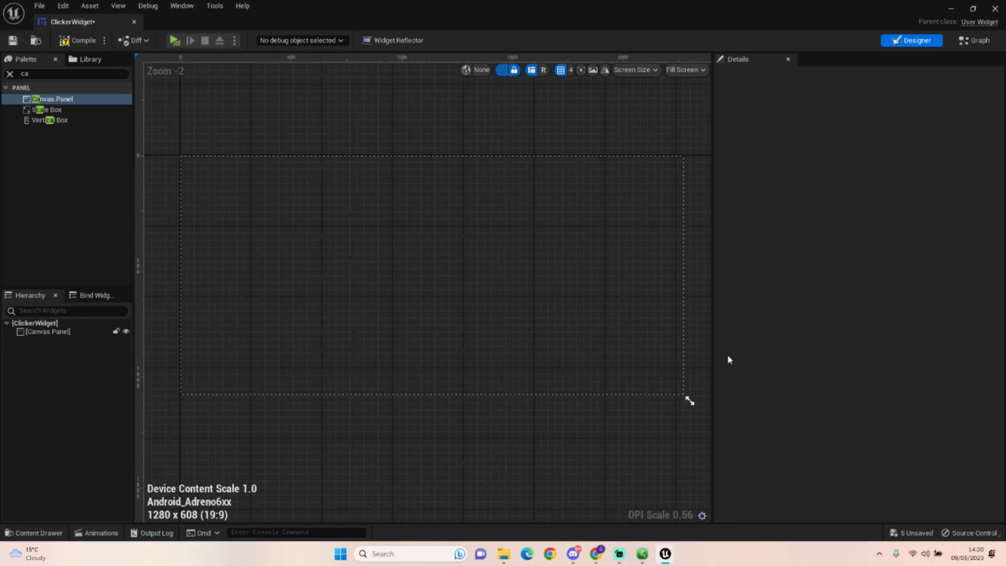
click(593, 69)
scroll(515, 229, down, 2)
right_drag(512, 227, 519, 267)
scroll(527, 238, up, 1)
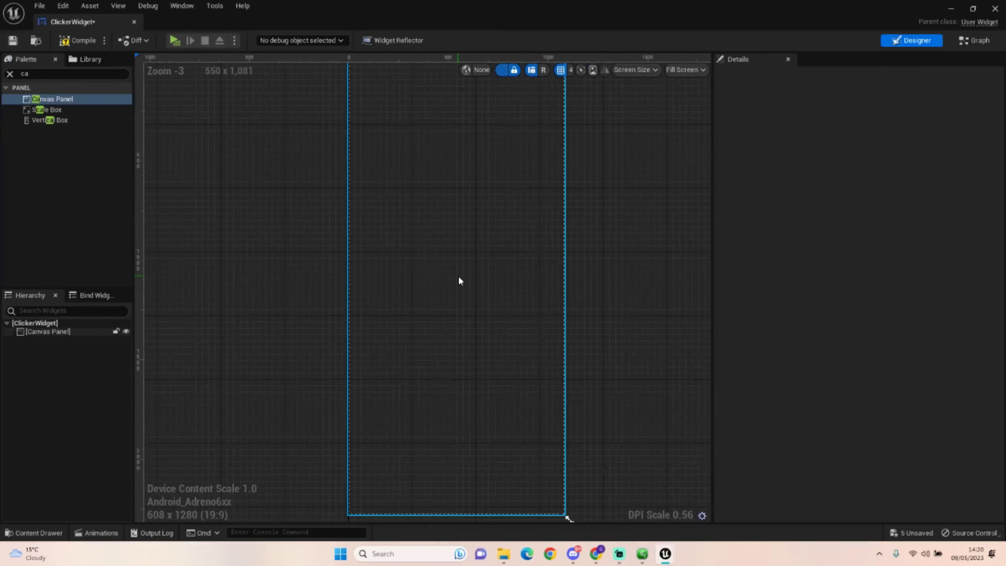
scroll(238, 254, down, 1)
right_drag(261, 243, 320, 240)
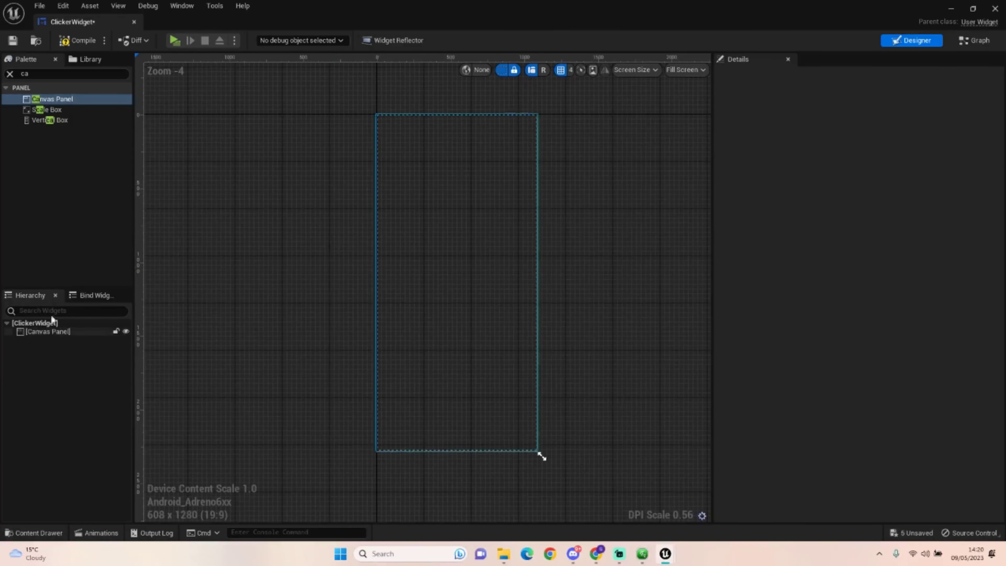
Add a Rich Text Block to the canvas with the text 'CLICKER GAME'.
click(44, 72)
key(ctrl+a)
text(T)
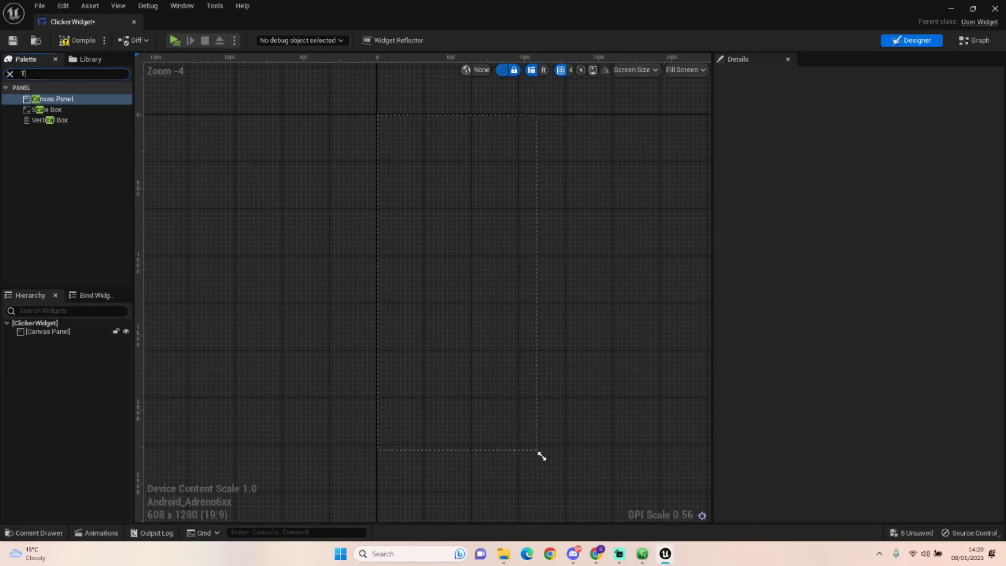
text(ext)
drag(56, 99, 423, 235)
scroll(445, 225, up, 3)
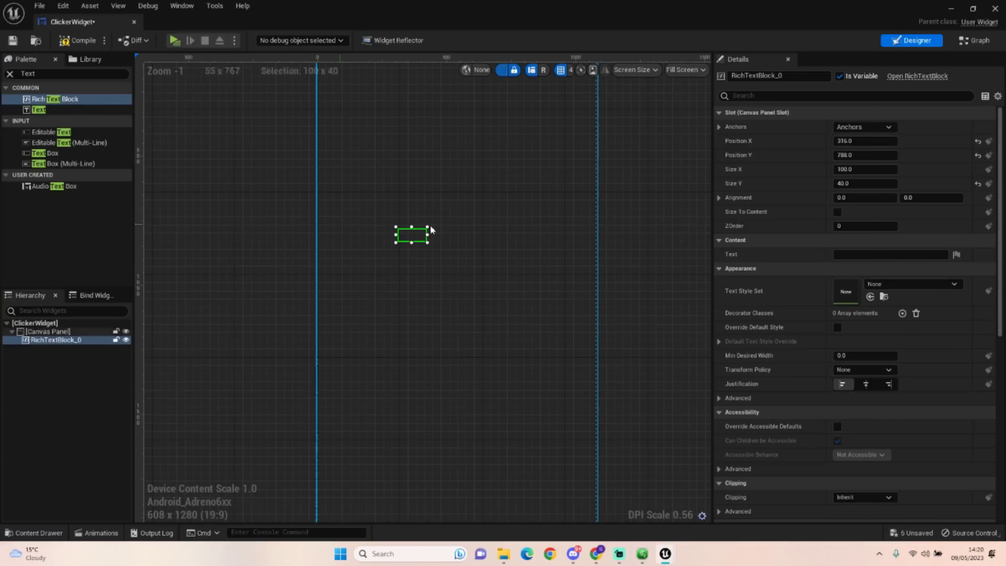
click(875, 255)
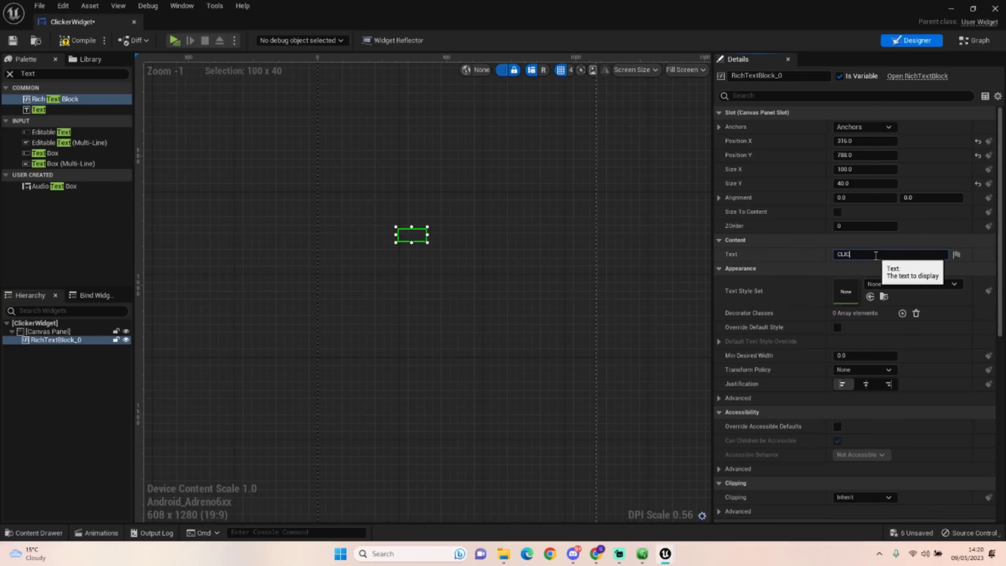
text(CLICKER GAME)
key(Return)
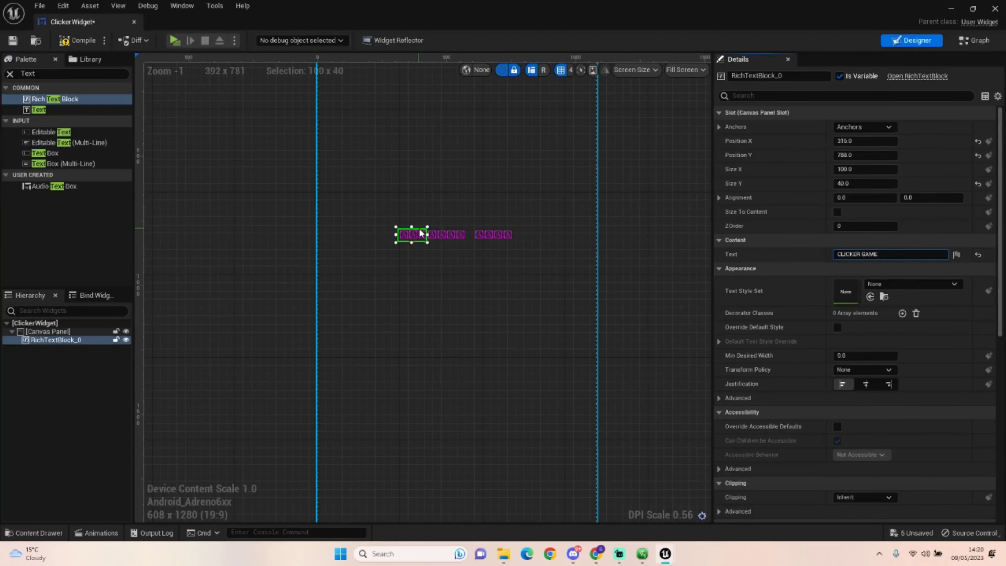
Delete the CLICKER GAME rich text block from the canvas.
click(448, 259)
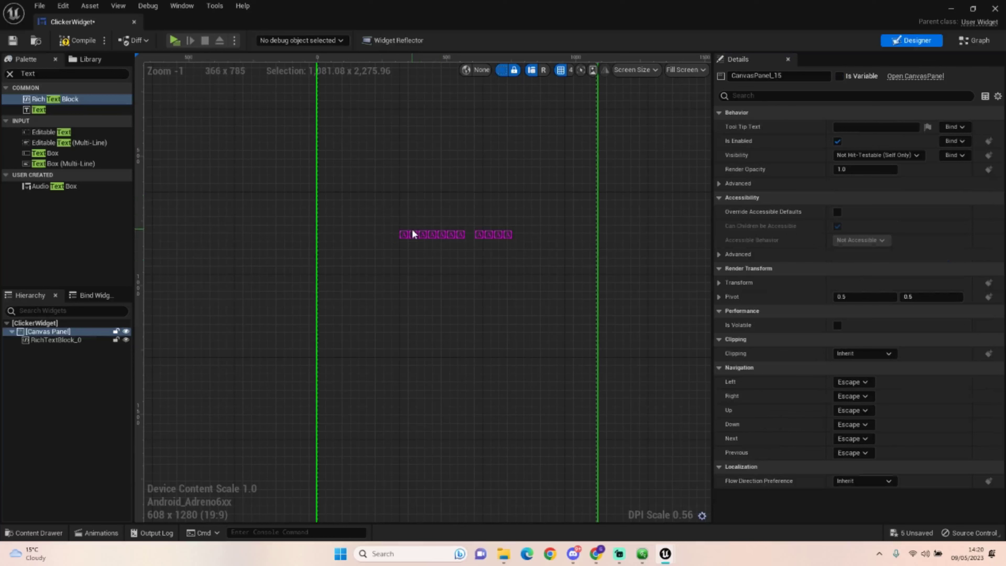
click(412, 237)
key(Delete)
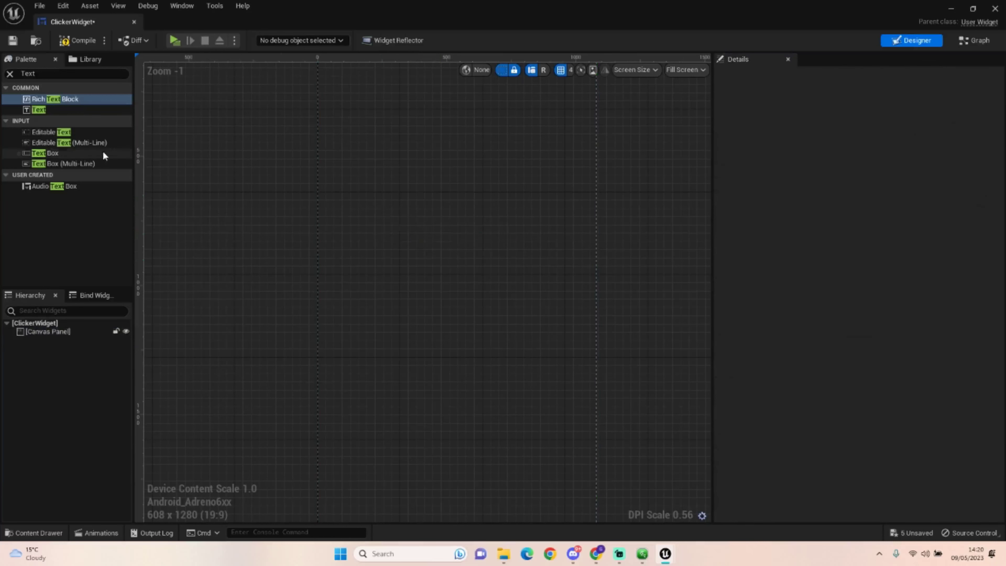
Place a Text block on the canvas reading 'Clicker Game#'.
click(60, 111)
drag(60, 114, 389, 225)
click(871, 254)
text(Clicker Game#)
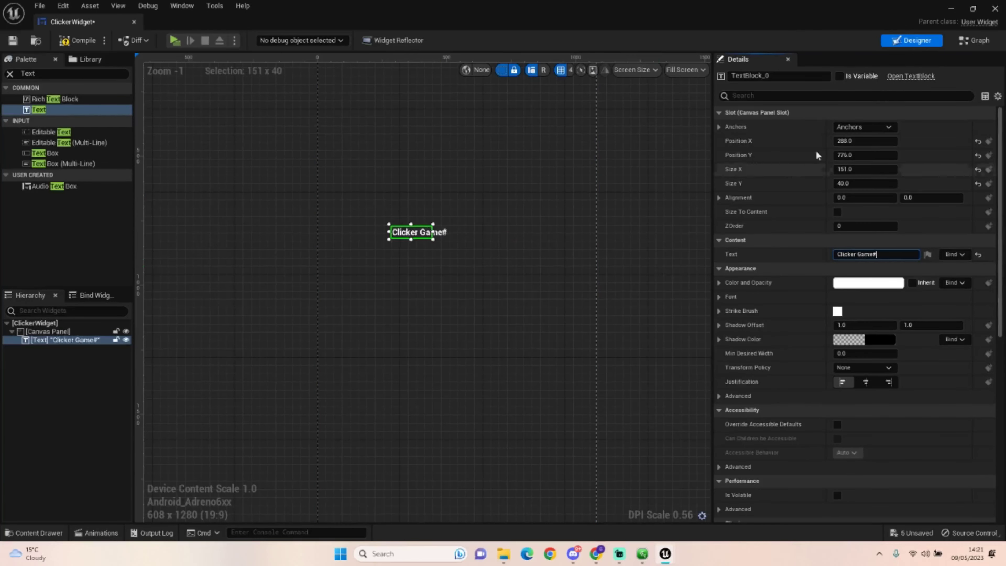
Anchor the title to the centre, set font size 72, and enlarge and position its box.
click(863, 126)
click(885, 188)
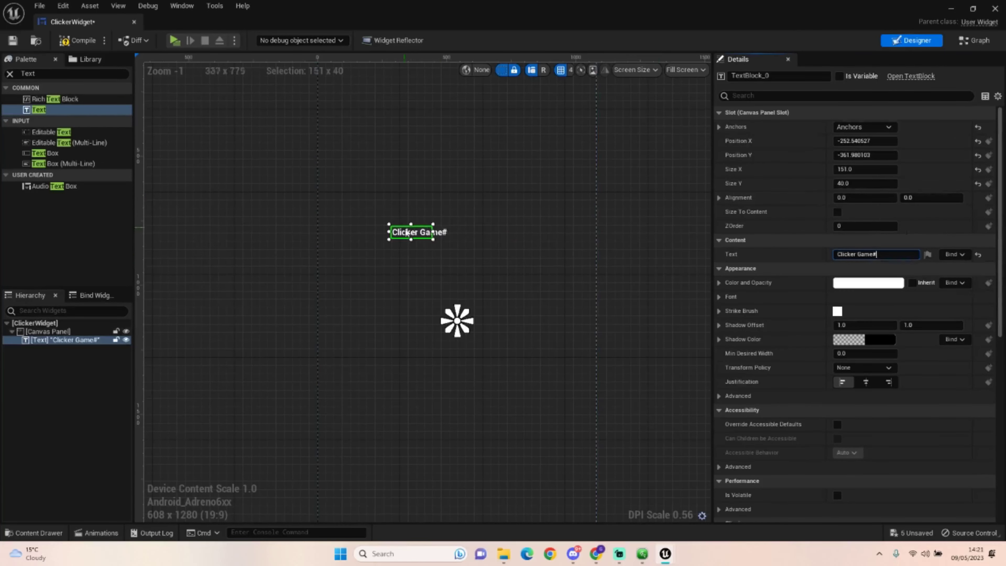
click(719, 297)
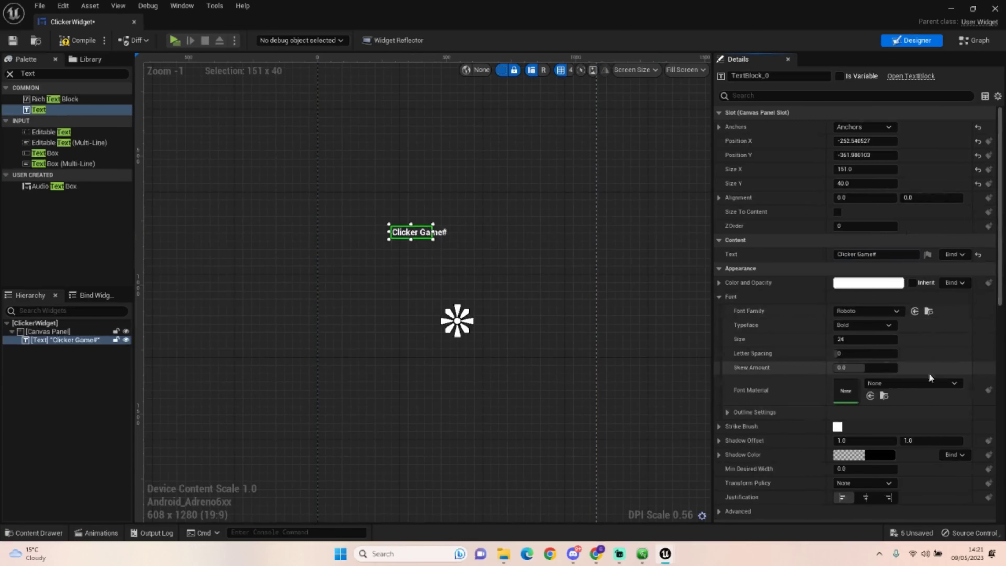
click(867, 337)
text(72)
key(Return)
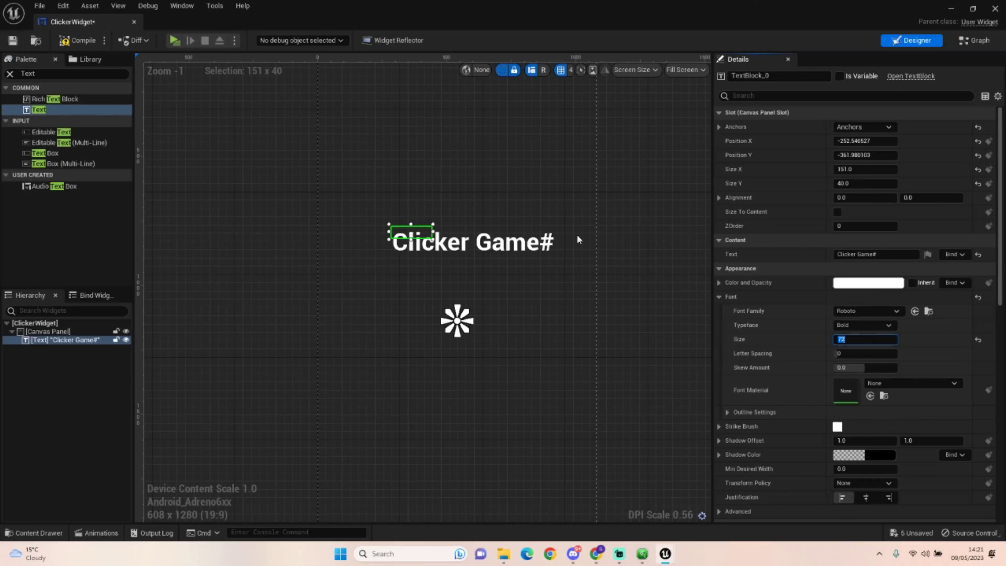
drag(432, 239, 559, 260)
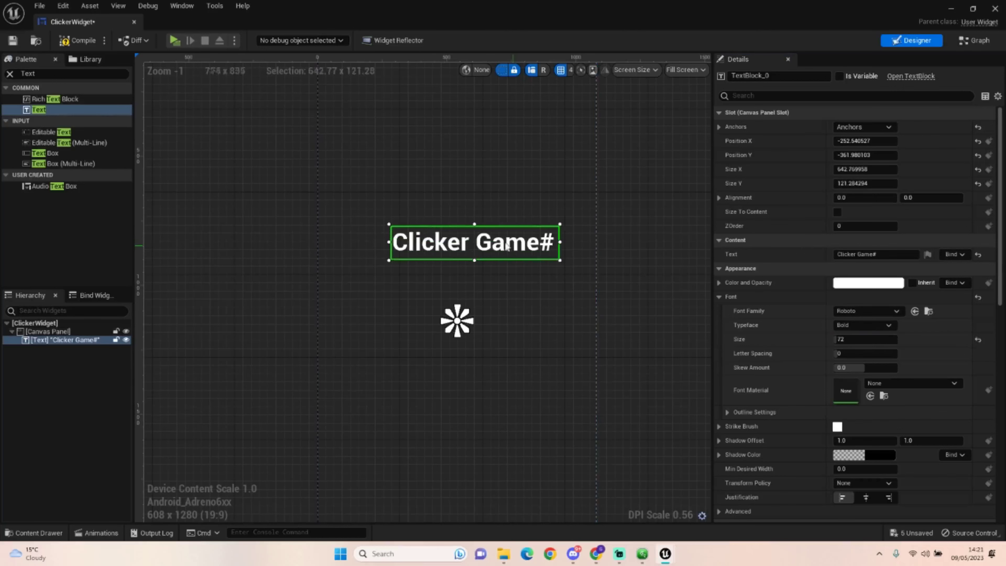
mouse_move(478, 255)
mouse_down()
mouse_move(455, 333)
mouse_move(468, 269)
mouse_up()
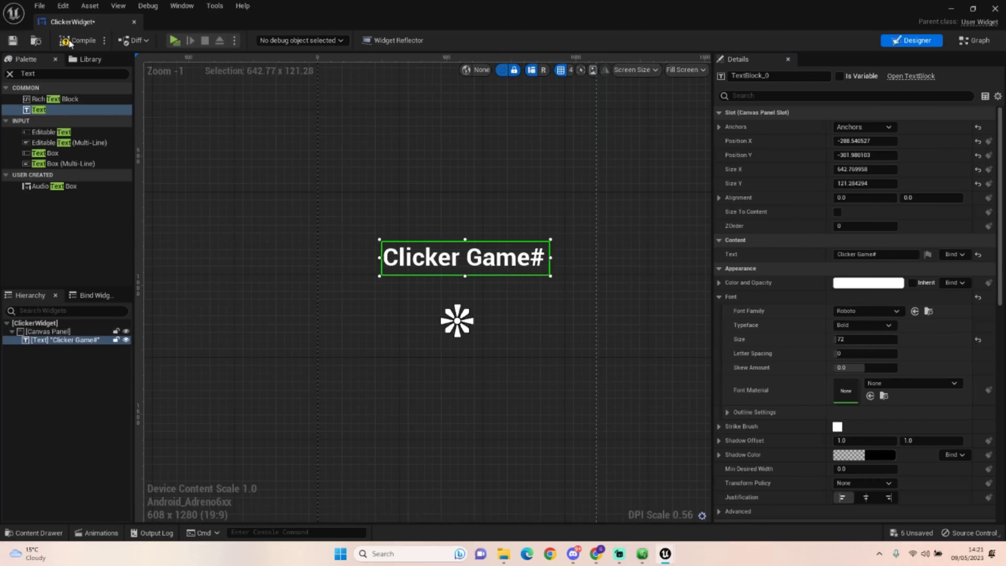
drag(94, 21, 273, 21)
Open the ClickerPawn blueprint's Event Graph from the Clickler_Level content browser.
click(128, 21)
click(35, 532)
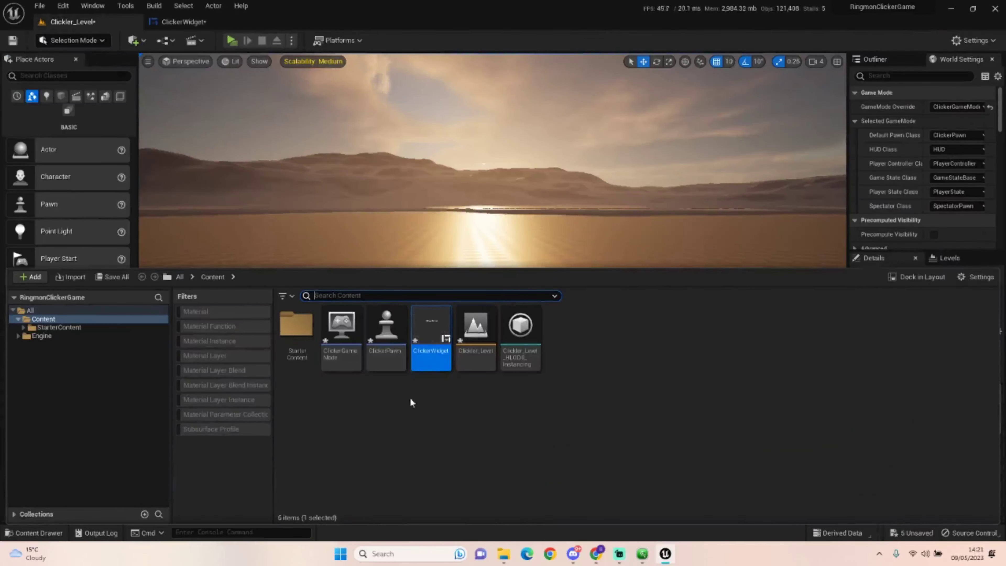
click(383, 327)
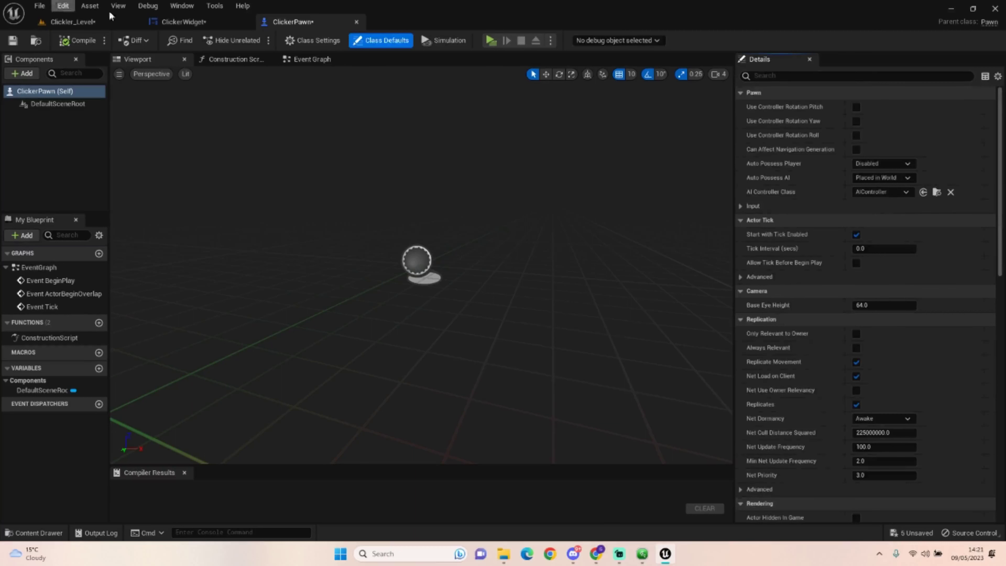
click(309, 60)
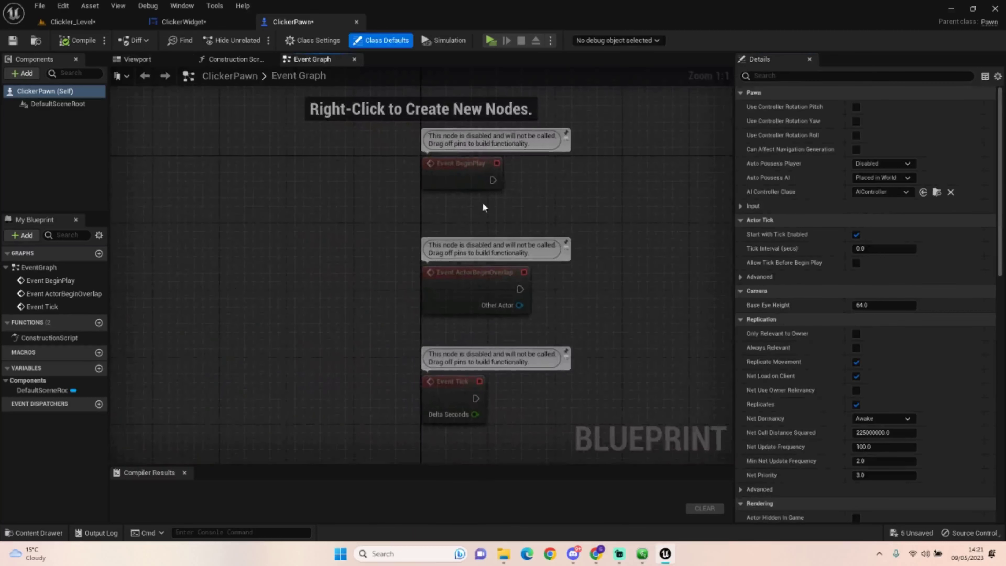
Wire Event BeginPlay to a Create Widget node with class ClickerWidget.
right_drag(453, 207, 359, 241)
drag(326, 214, 503, 211)
text(Create widget)
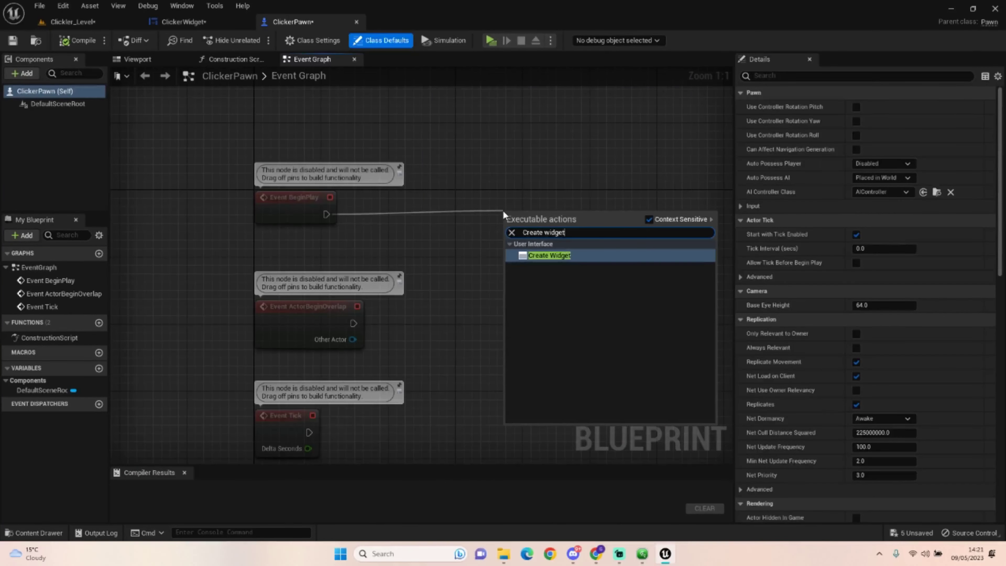
key(Return)
drag(602, 216, 492, 199)
click(423, 239)
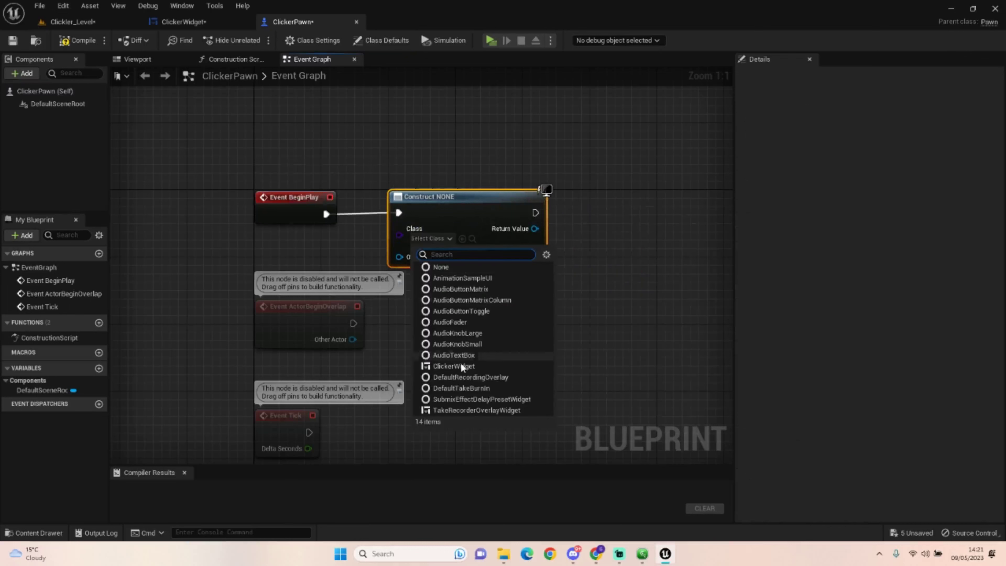
click(454, 365)
Feed the created widget into an Add to Viewport node and compile ClickerPawn.
drag(539, 228, 620, 226)
text(Add tp)
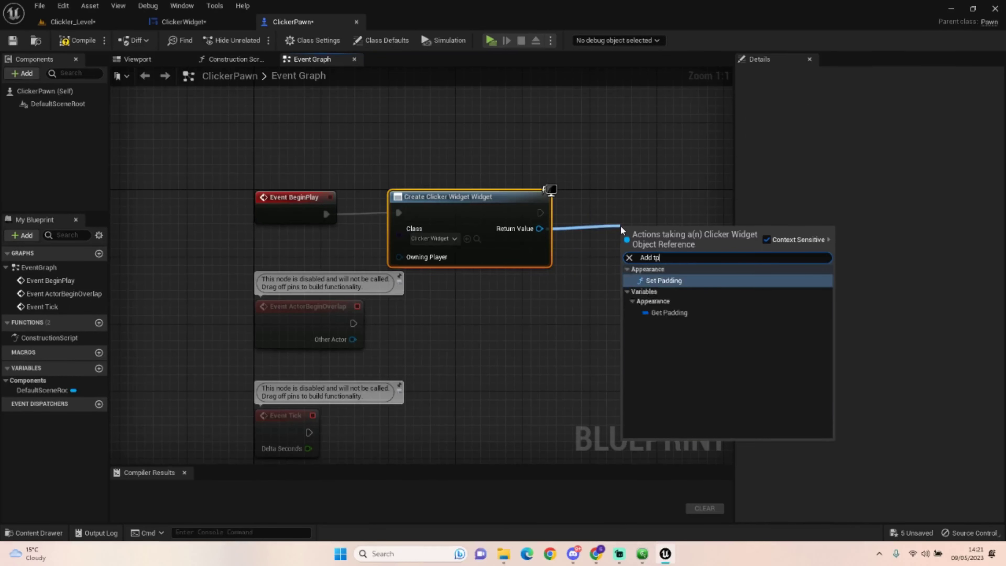
key(BackSpace)
text(o view)
key(Return)
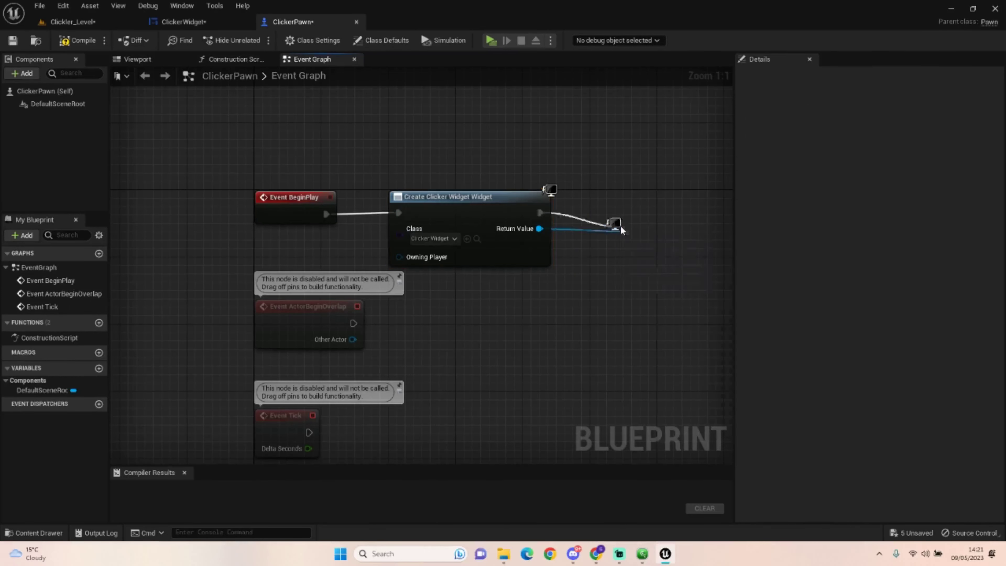
drag(649, 242, 608, 209)
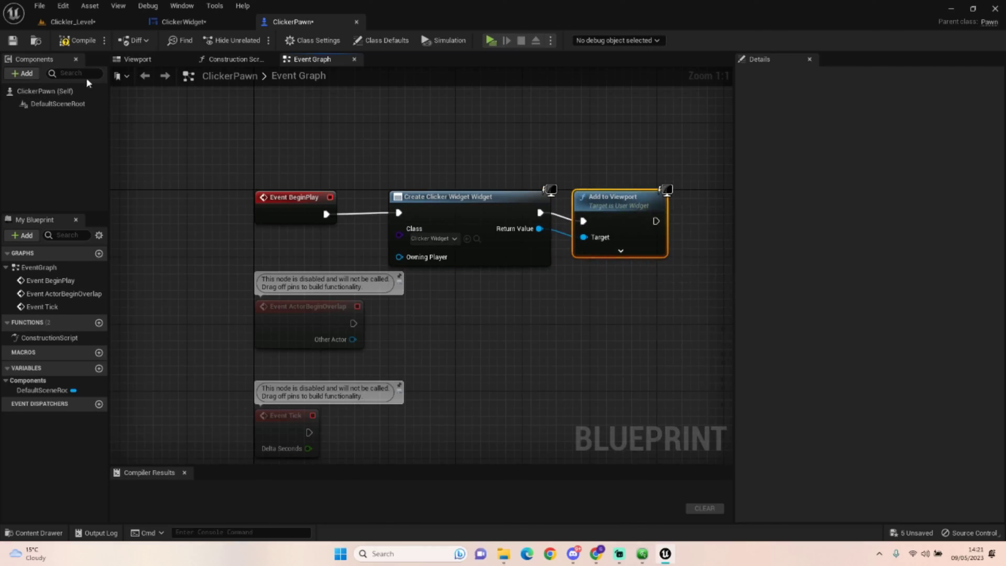
click(75, 46)
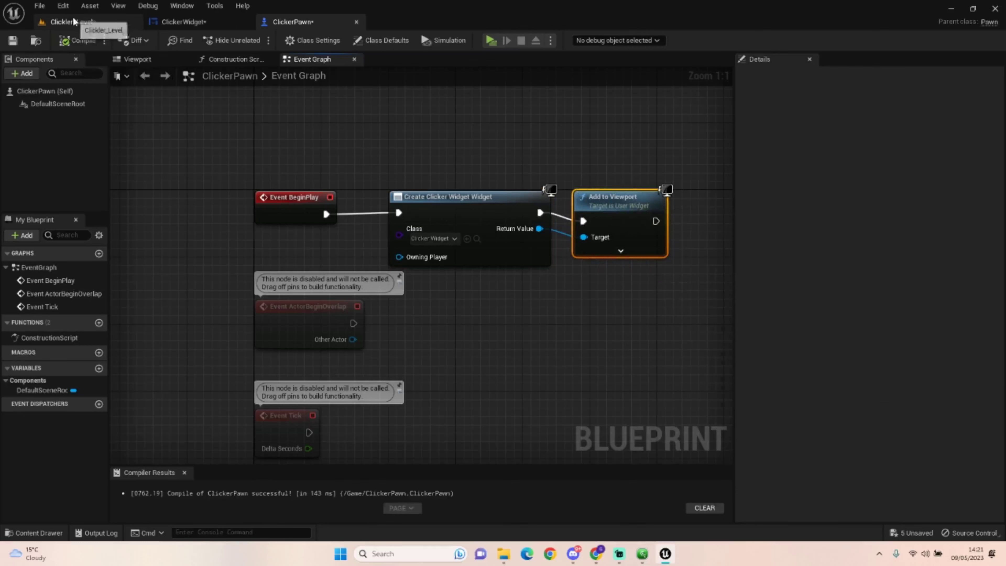
Play Clickler_Level in a new window to check the 'Clicker Game#' title, then stop.
click(71, 22)
key(alt+p)
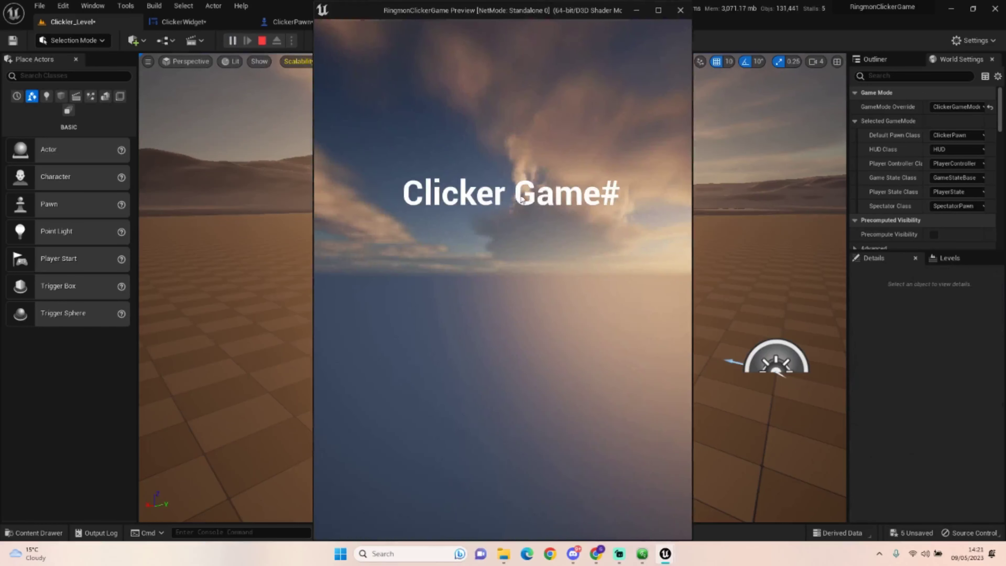
key(Escape)
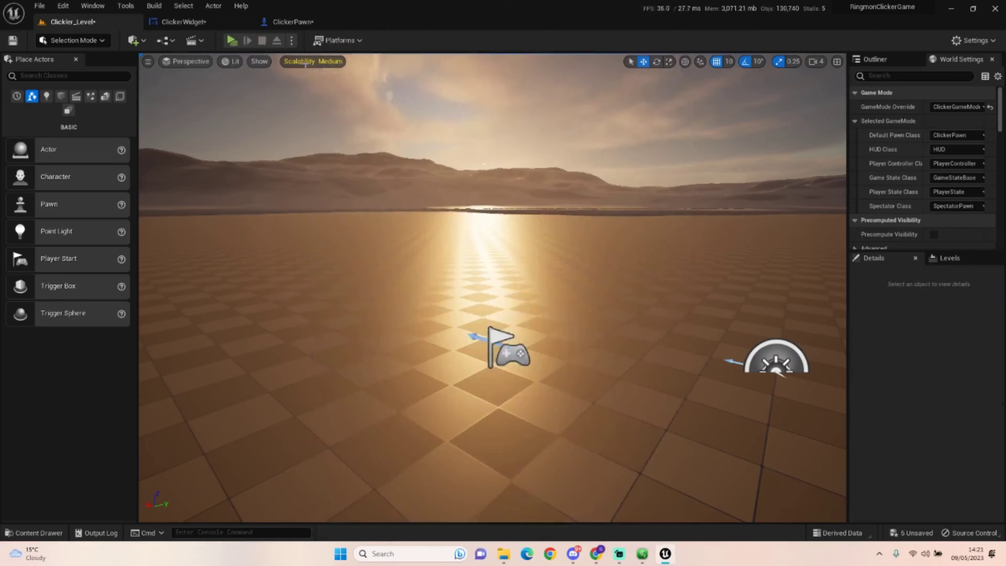
Return to the ClickerWidget designer and reposition the canvas view.
click(298, 22)
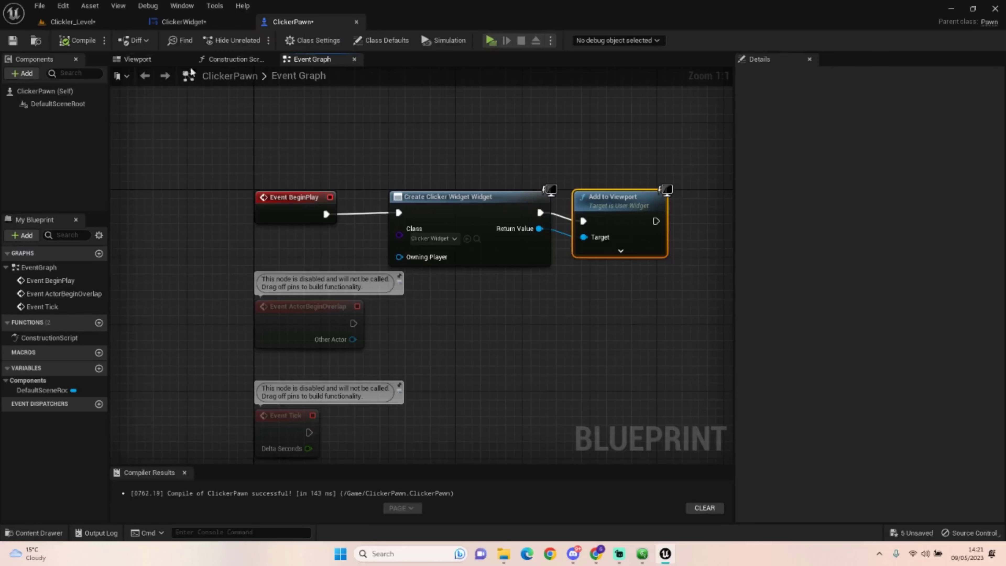
click(194, 22)
right_drag(198, 252, 165, 373)
scroll(275, 322, down, 3)
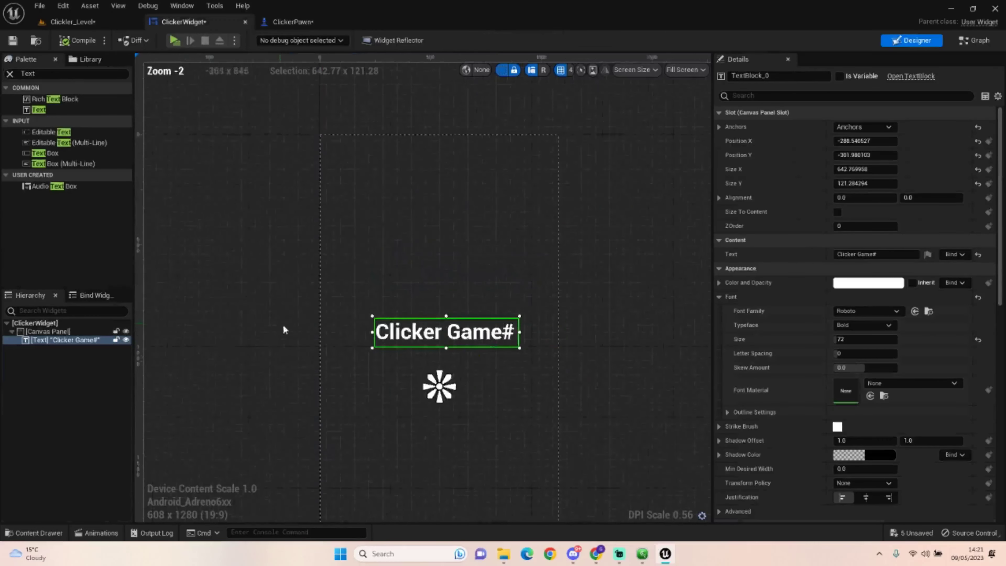